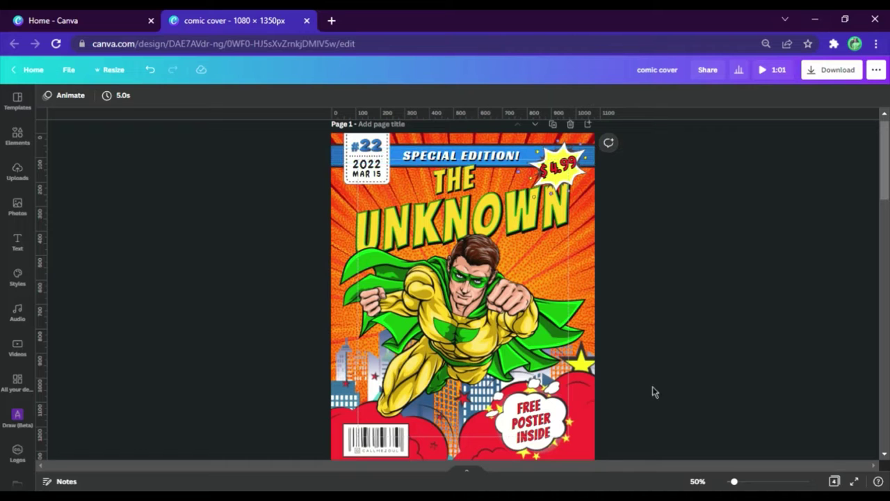
Examine the finished comic cover on page 1 up close, from the title down to the barcode and poster bubble.
click(701, 482)
click(700, 352)
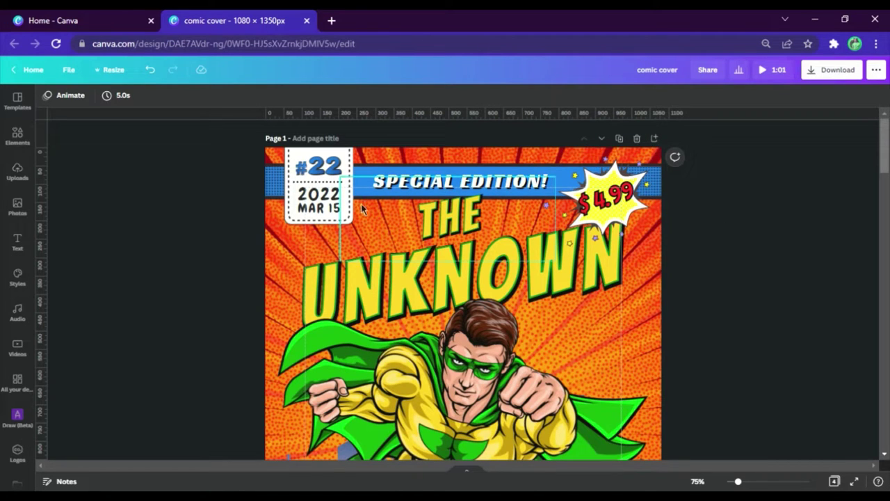
scroll(500, 258, down, 5)
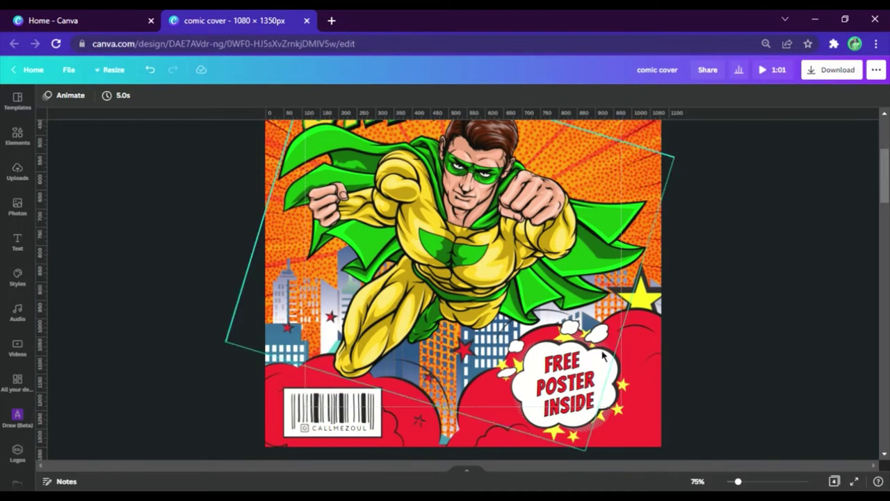
scroll(728, 352, up, 5)
click(697, 480)
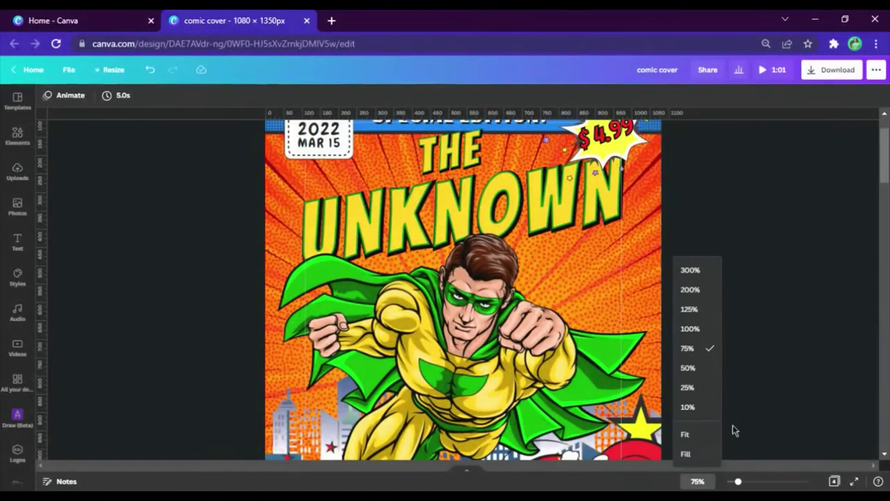
click(703, 367)
scroll(674, 213, down, 2)
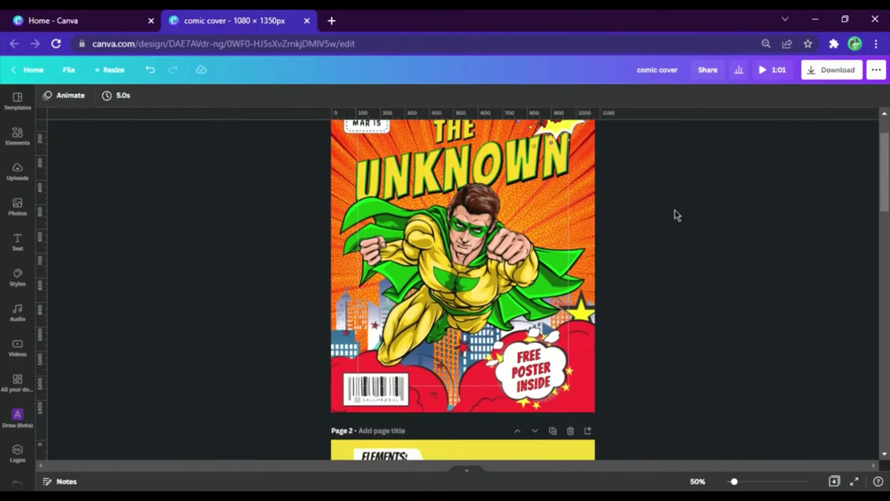
Examine the reference list of elements and text fonts on page 2.
scroll(674, 208, down, 5)
scroll(673, 213, down, 2)
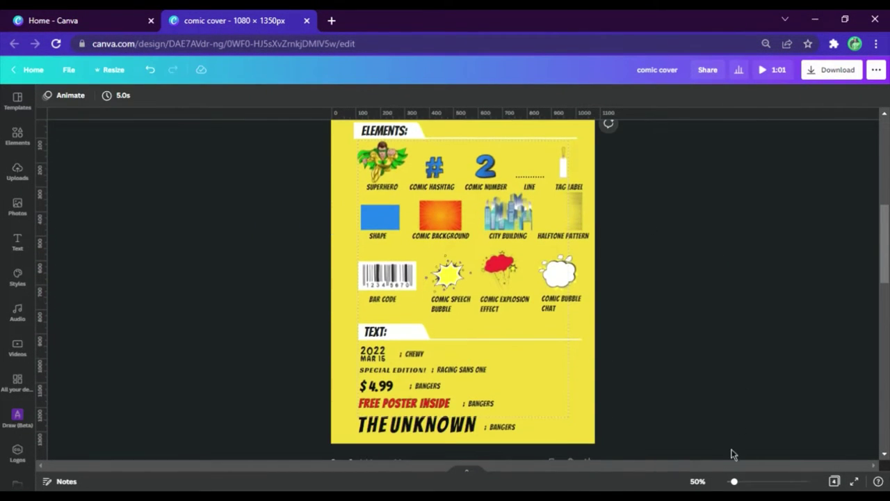
click(697, 481)
click(702, 351)
scroll(707, 343, up, 4)
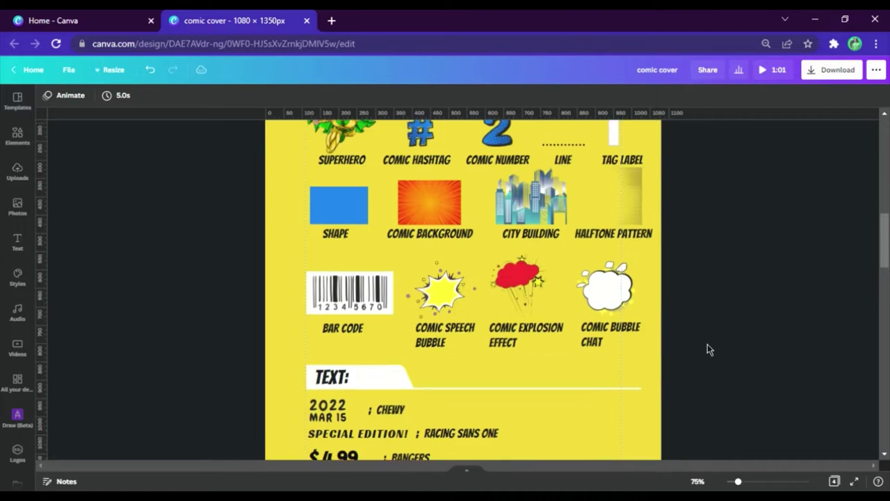
scroll(747, 208, down, 2)
scroll(747, 210, up, 2)
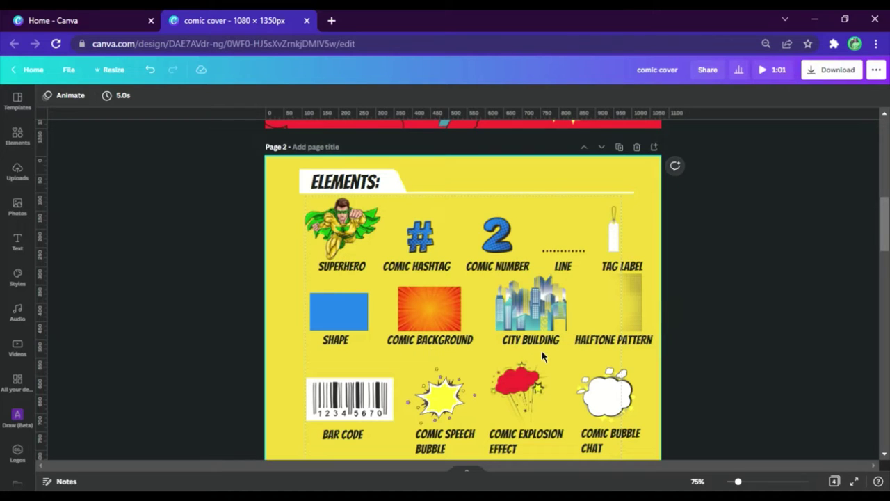
scroll(603, 350, down, 1)
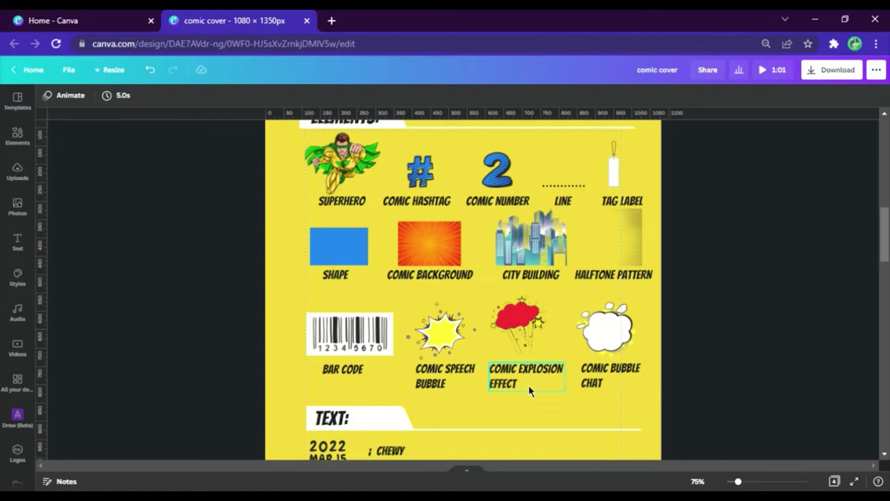
scroll(621, 361, down, 3)
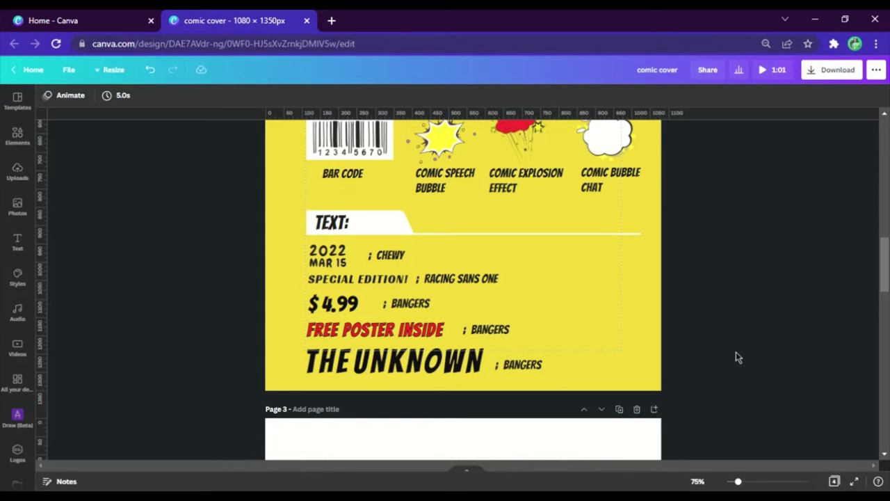
scroll(736, 350, up, 3)
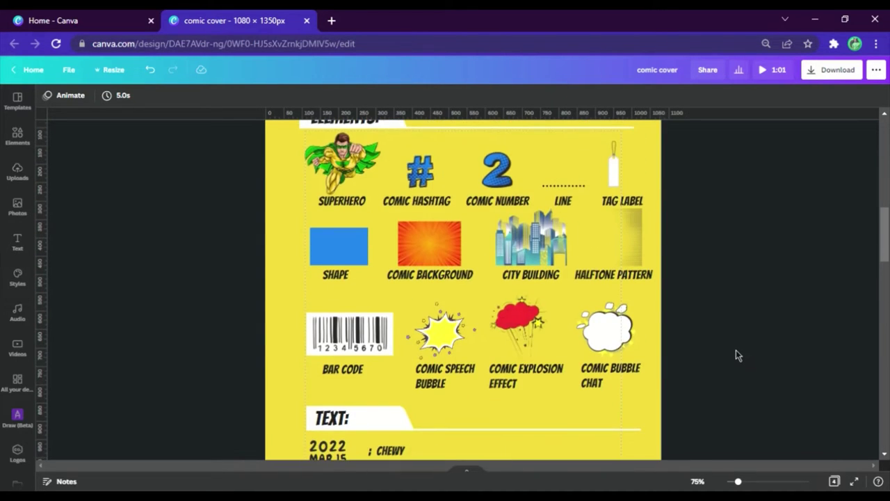
Copy the orange comic background from the elements on page 2 onto the blank page 3.
click(697, 481)
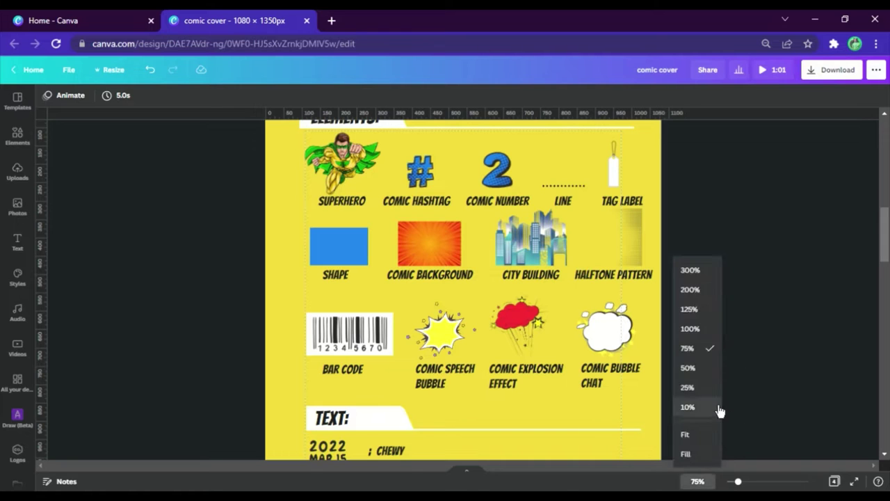
click(700, 370)
scroll(642, 358, down, 1)
scroll(642, 352, up, 6)
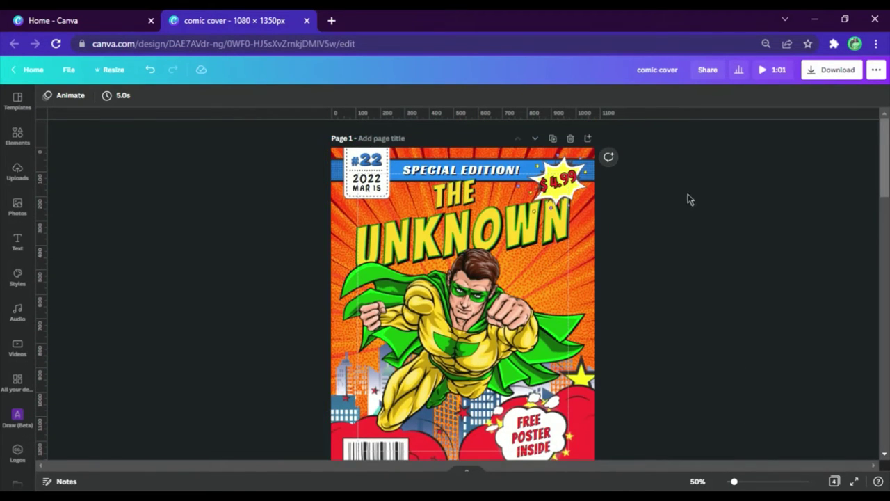
scroll(686, 194, down, 5)
scroll(445, 253, up, 1)
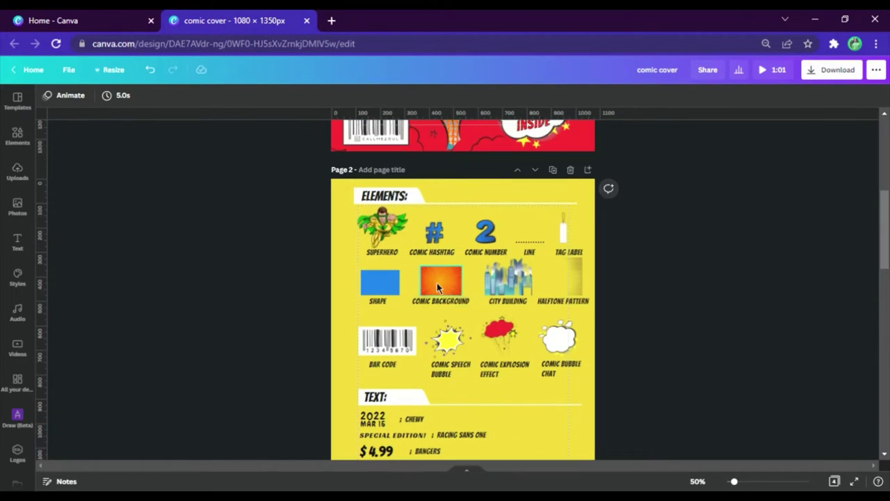
click(438, 285)
key(ctrl+c)
scroll(449, 305, down, 5)
click(459, 326)
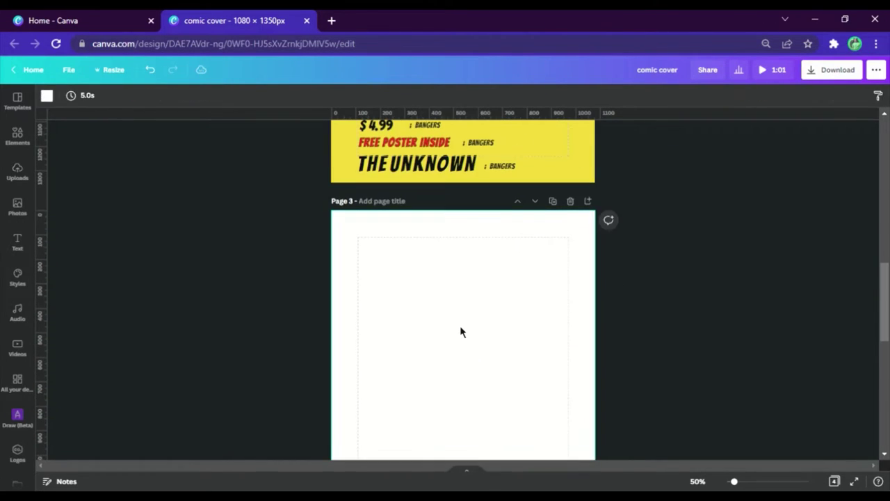
key(ctrl+v)
Enlarge the comic background and position it to cover the whole of page 3.
drag(472, 338, 610, 422)
drag(514, 442, 581, 365)
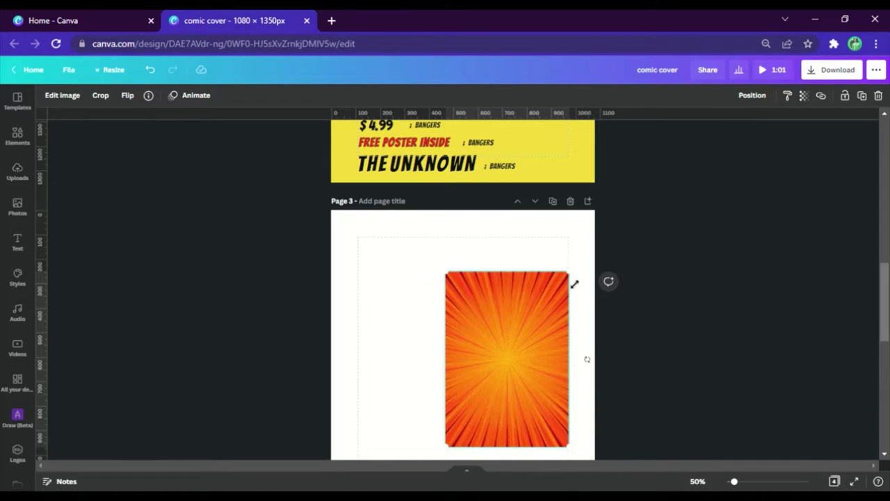
drag(574, 283, 667, 131)
drag(507, 320, 421, 420)
drag(445, 379, 426, 365)
scroll(426, 334, down, 1)
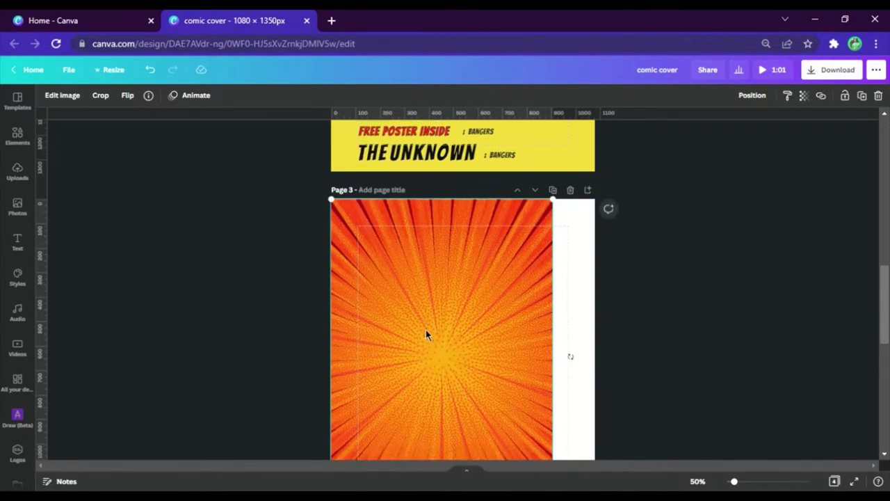
scroll(426, 334, down, 3)
drag(553, 339, 628, 378)
scroll(614, 308, up, 4)
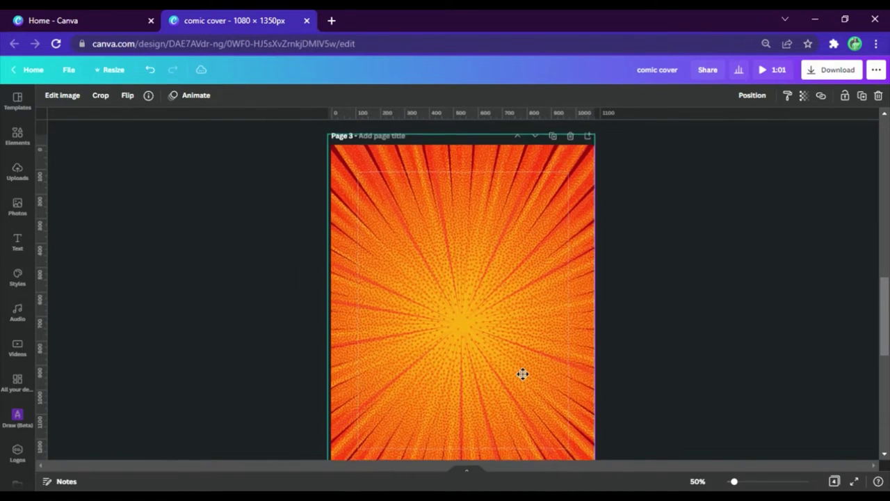
drag(522, 374, 524, 375)
click(640, 376)
Copy the superhero graphic from the elements on page 2 onto page 3.
scroll(600, 290, up, 4)
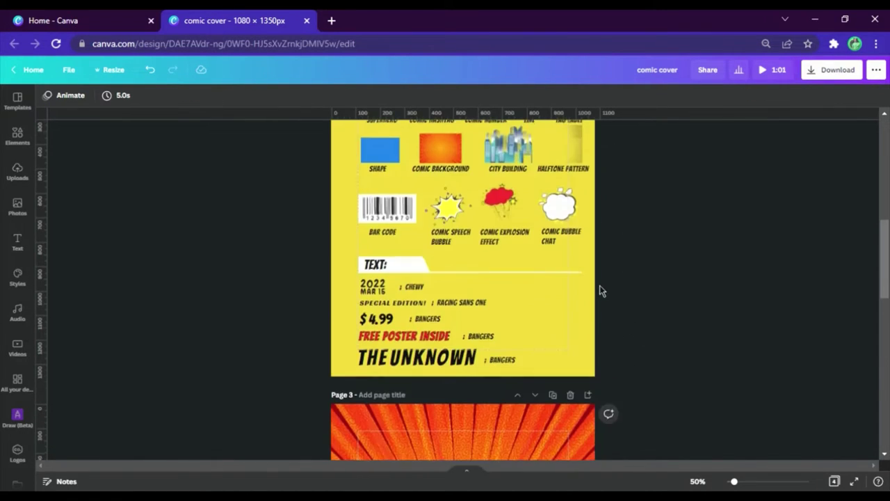
scroll(602, 281, up, 2)
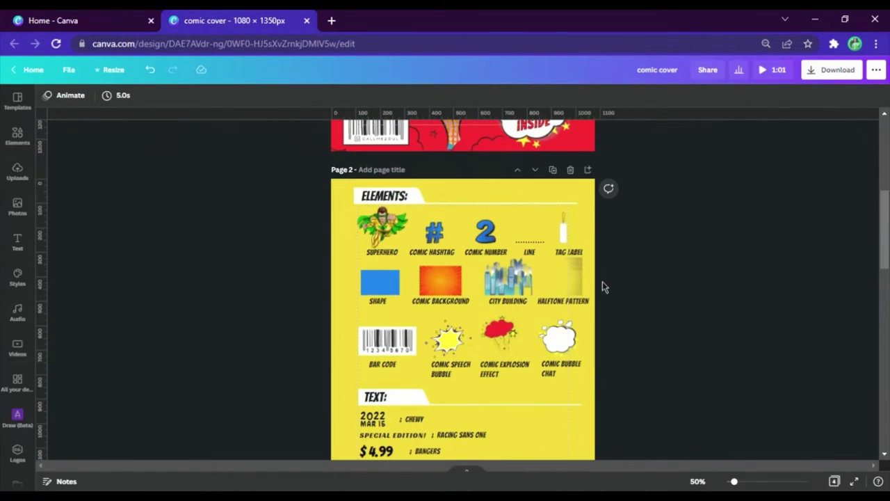
click(381, 228)
scroll(457, 254, down, 2)
scroll(457, 254, down, 6)
click(510, 353)
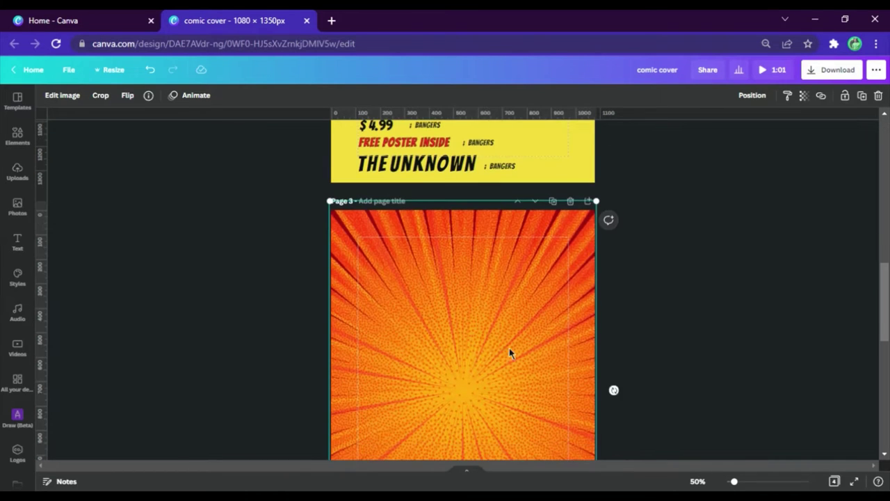
key(ctrl+v)
Enlarge the superhero to nearly the page width, rotate it about 12° and place it in the middle of page 3.
drag(420, 286, 600, 431)
scroll(524, 302, down, 3)
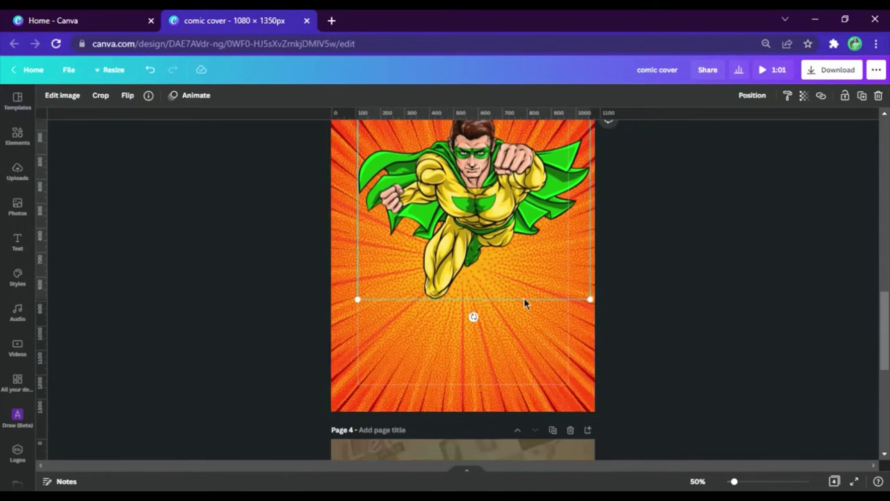
drag(485, 265, 490, 288)
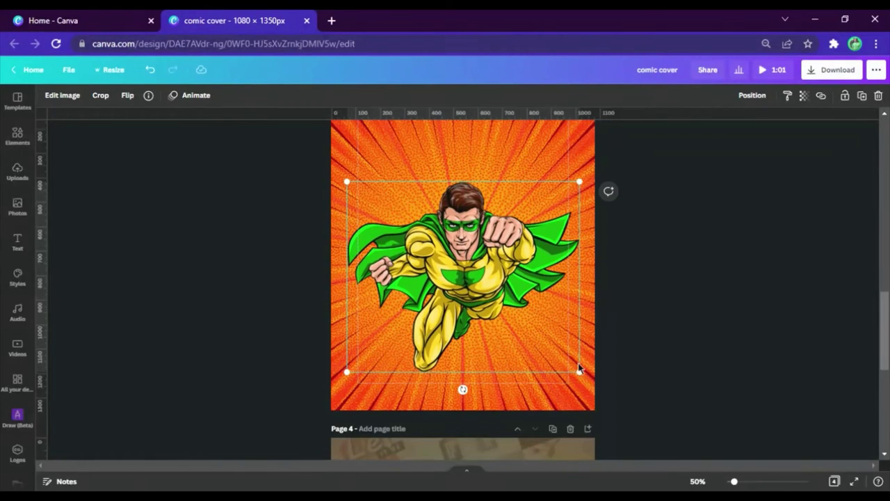
drag(580, 370, 595, 383)
drag(469, 396, 454, 394)
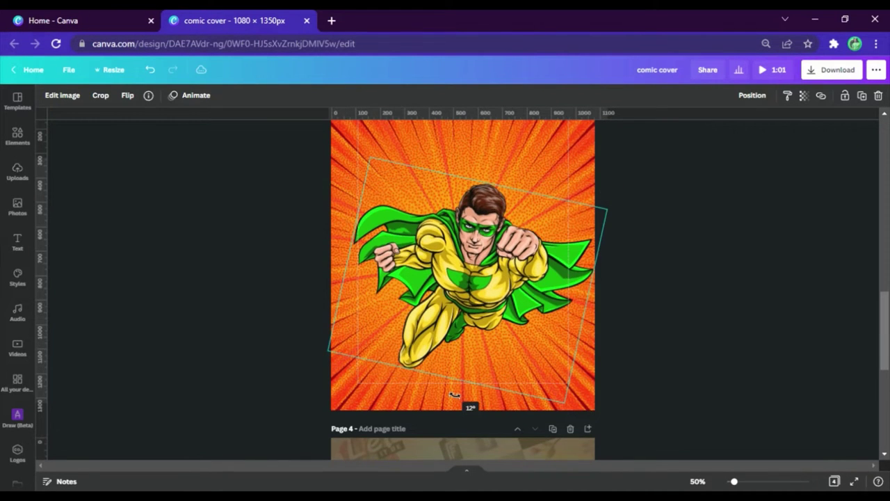
drag(480, 273, 474, 264)
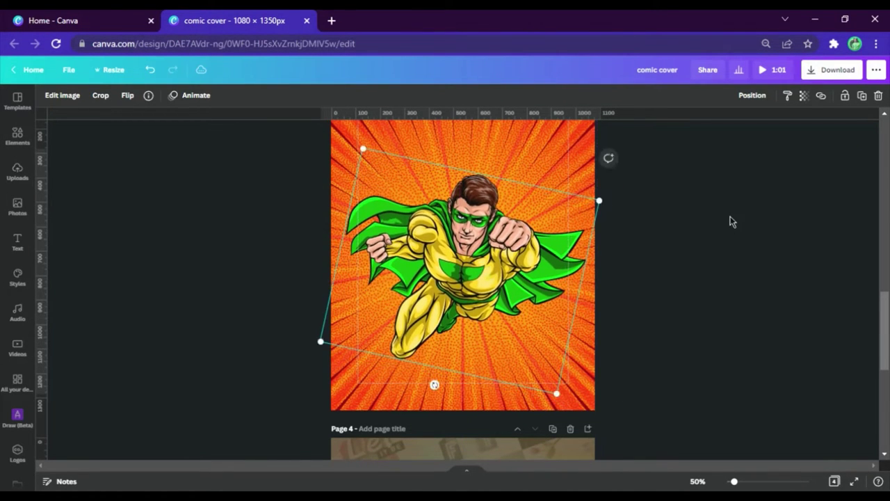
click(730, 222)
Copy the white tag label from the elements on page 2 onto page 3.
scroll(779, 230, up, 1)
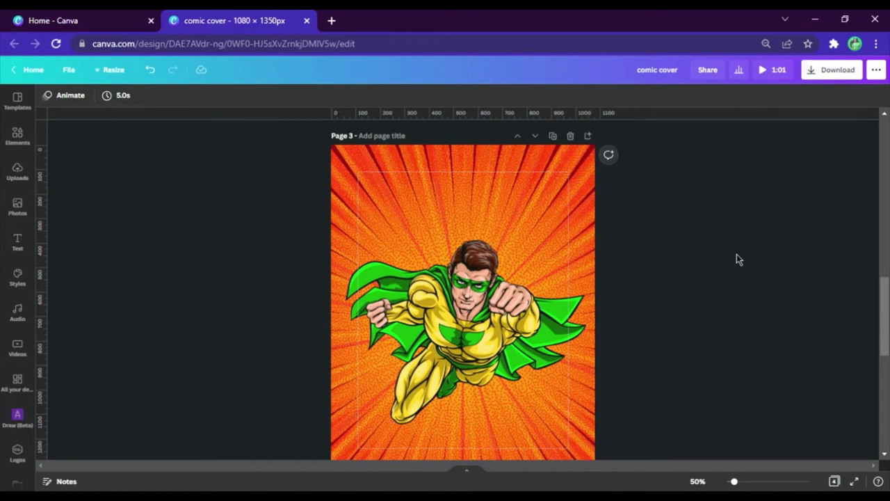
scroll(737, 251, up, 3)
scroll(740, 243, up, 3)
scroll(606, 250, down, 1)
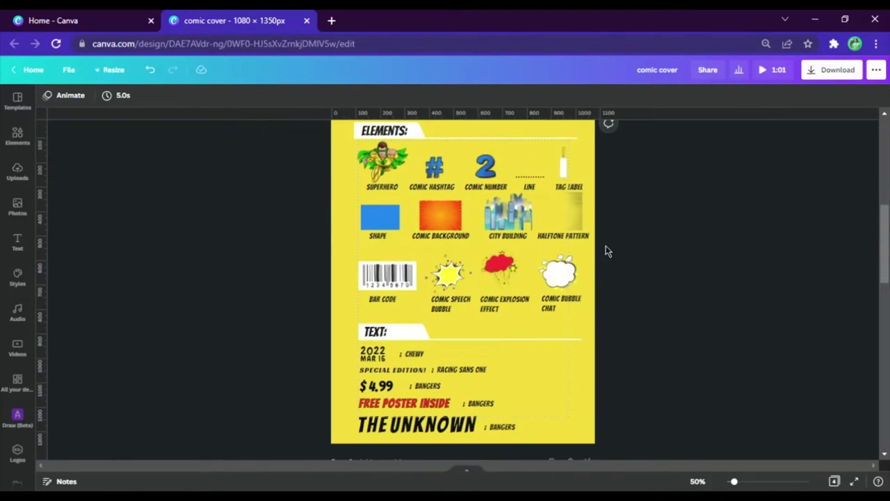
scroll(570, 231, up, 1)
click(566, 226)
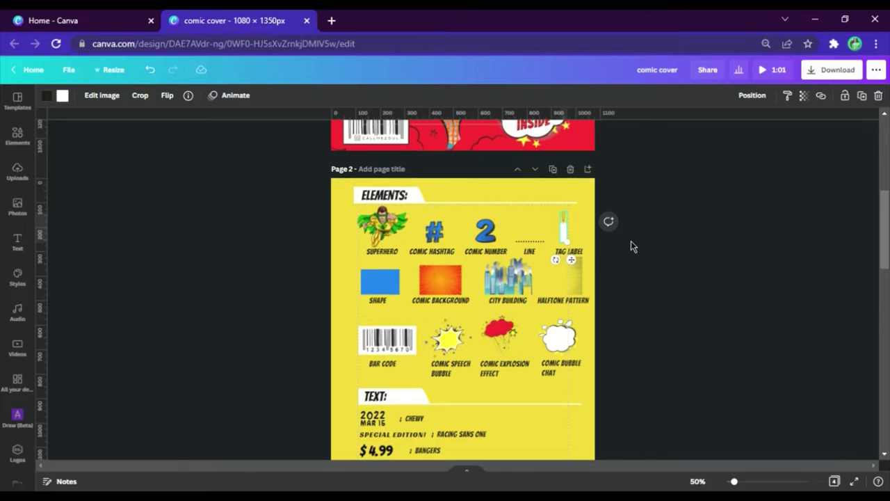
scroll(398, 319, down, 4)
click(399, 319)
key(ctrl+v)
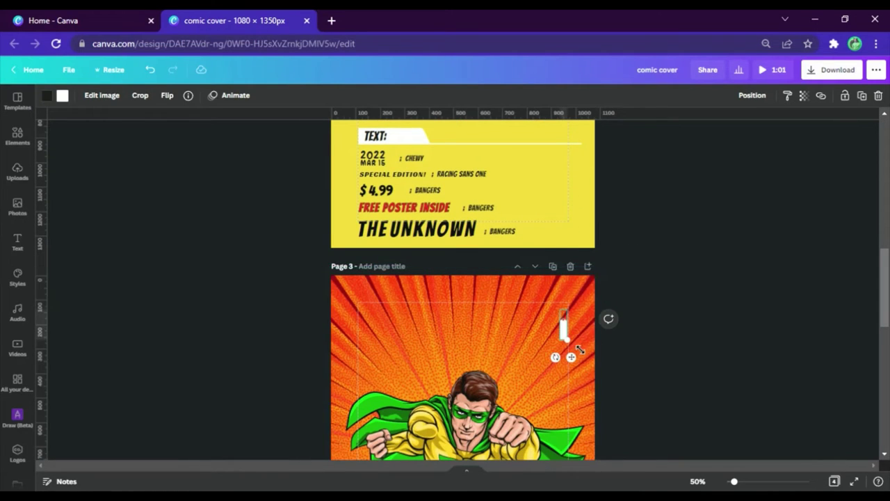
Enlarge the tag label and place it near page 3's upper-left corner, with its upper part beyond the page edge.
drag(578, 349, 680, 434)
drag(576, 399, 377, 296)
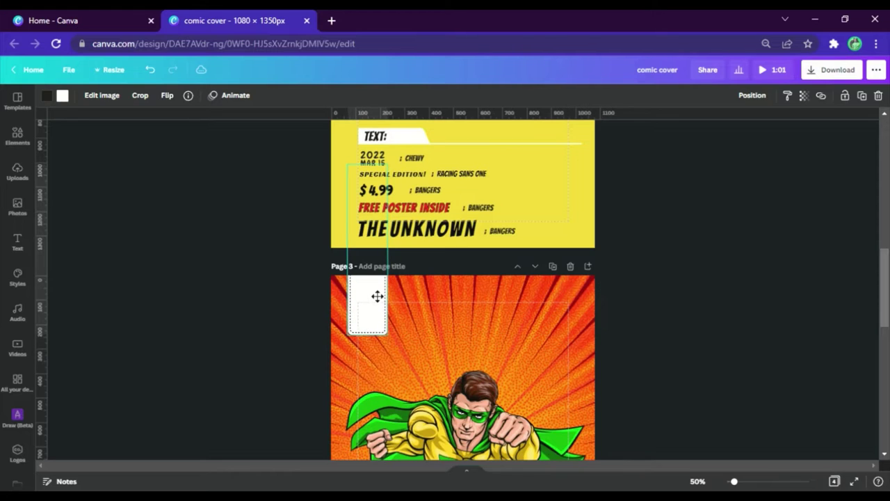
click(662, 364)
Copy the blue comic hashtag from the elements on page 2 onto page 3.
scroll(665, 360, up, 4)
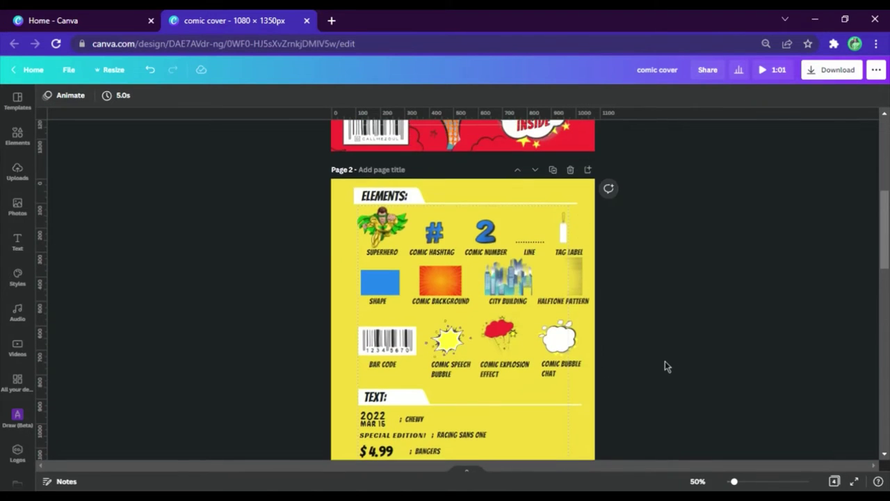
click(438, 239)
key(ctrl+c)
scroll(490, 262, down, 4)
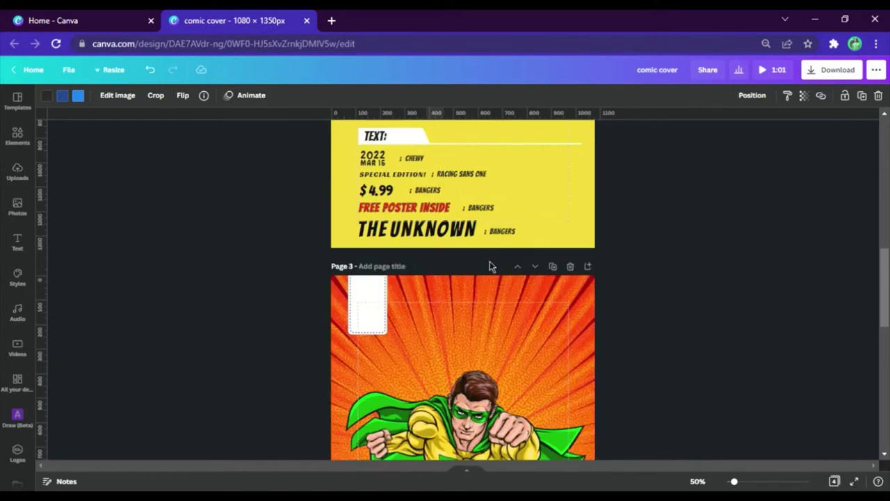
click(442, 307)
key(ctrl+v)
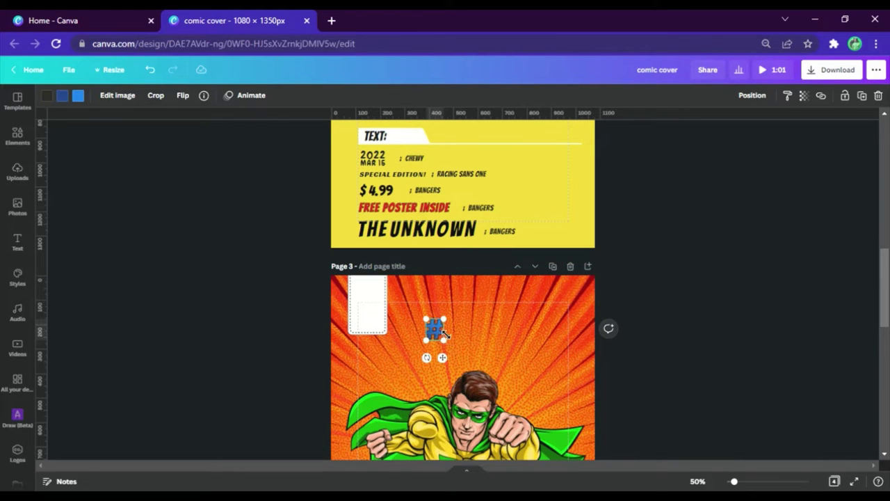
Shrink the comic hashtag and place it on the upper-left part of the tag label.
drag(445, 335, 433, 326)
click(697, 480)
click(689, 328)
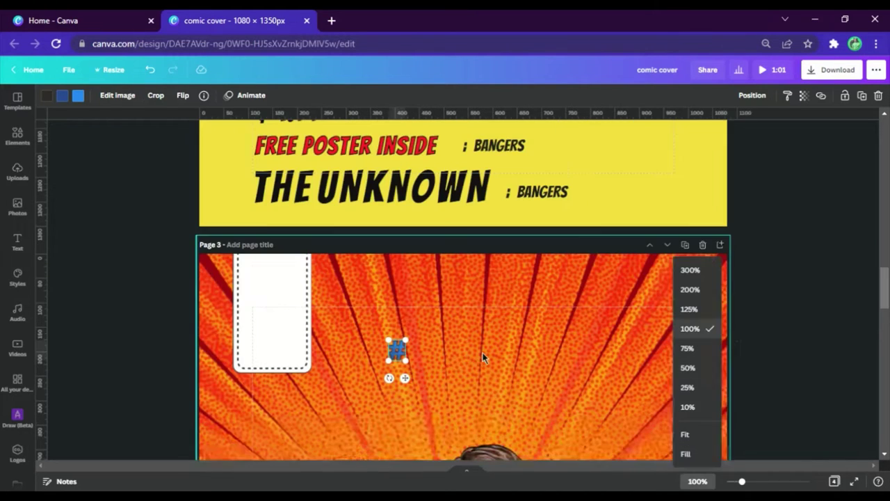
drag(396, 350, 277, 319)
Copy the blue comic number 2 from the elements on page 2 onto page 3, shrunk beside the hashtag on the tag label.
scroll(322, 323, up, 8)
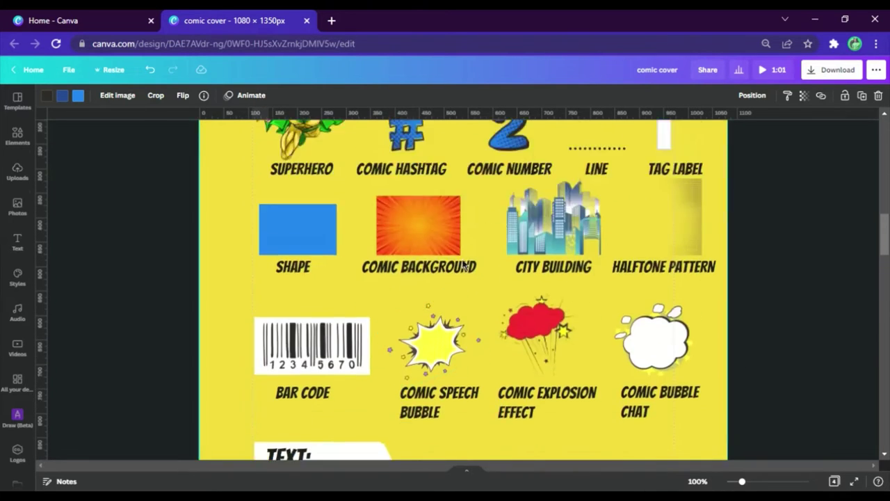
scroll(338, 318, down, 7)
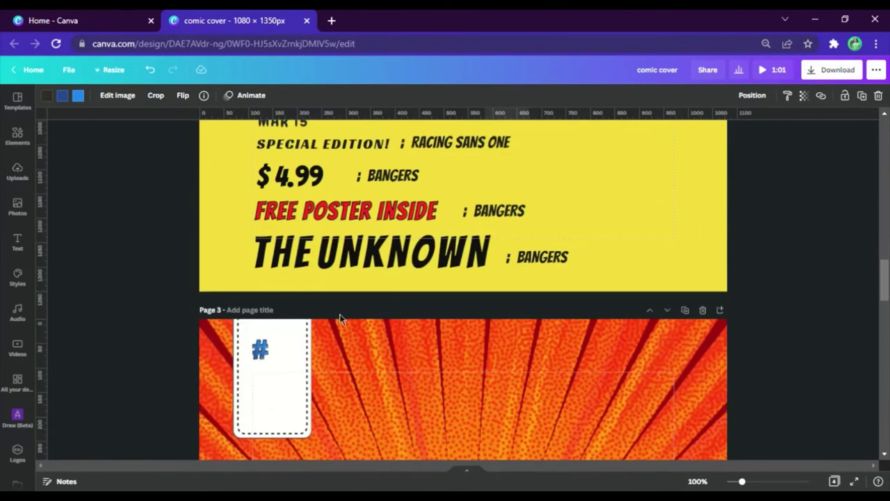
click(290, 362)
key(ctrl+v)
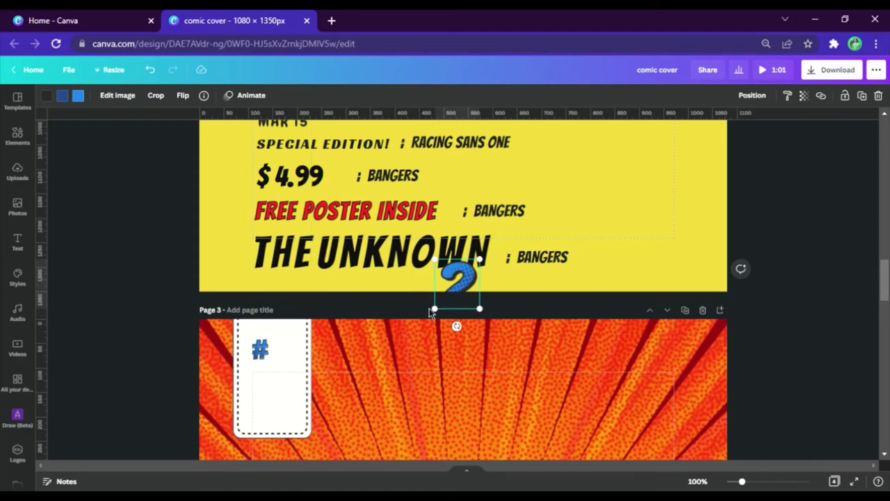
drag(472, 292, 295, 356)
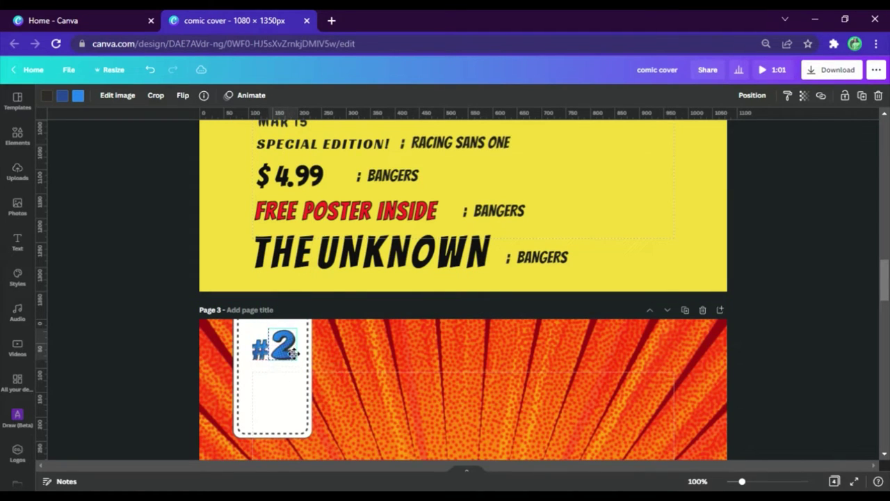
Add a second comic number 2 beside the first to form #22, and center the hashtag and numbers on the tag label.
click(331, 362)
key(ctrl+v)
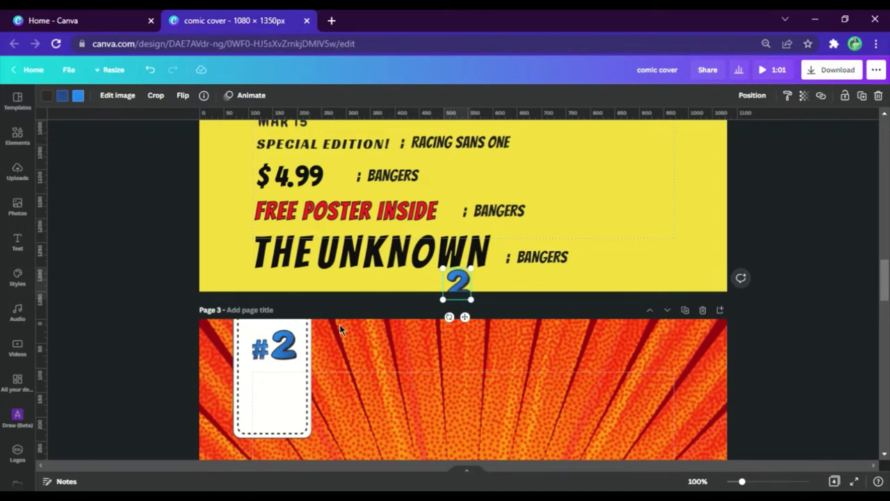
drag(458, 281, 316, 356)
key(Left)
key(Left)
key(Left)
key(Left)
shift+click(276, 352)
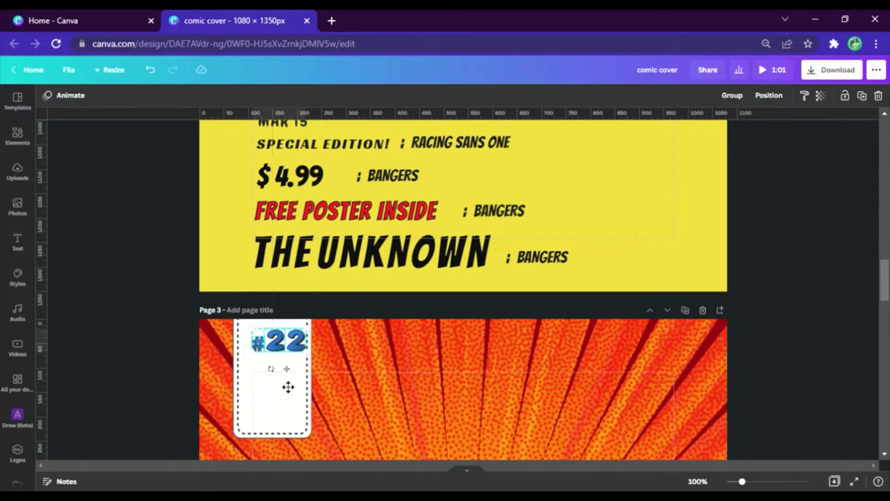
drag(288, 387, 290, 387)
Copy the dotted line from the elements on page 2 and place it below #22 on page 3's tag label.
scroll(456, 332, up, 8)
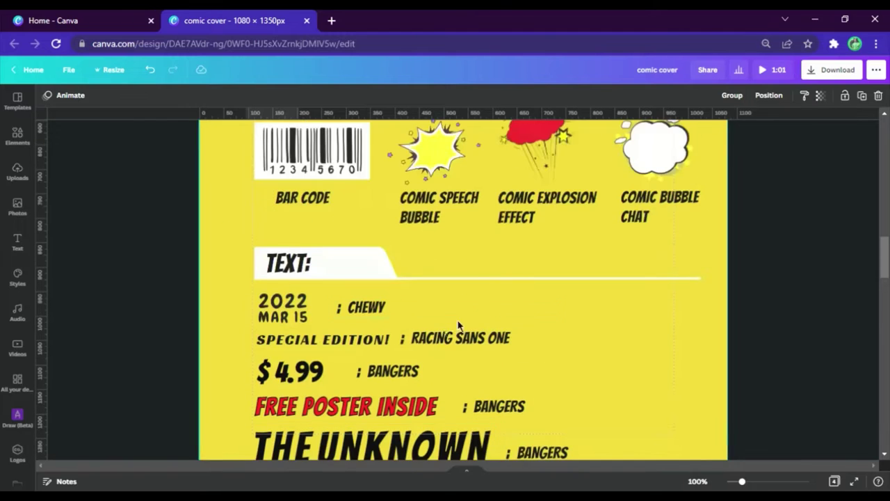
click(579, 346)
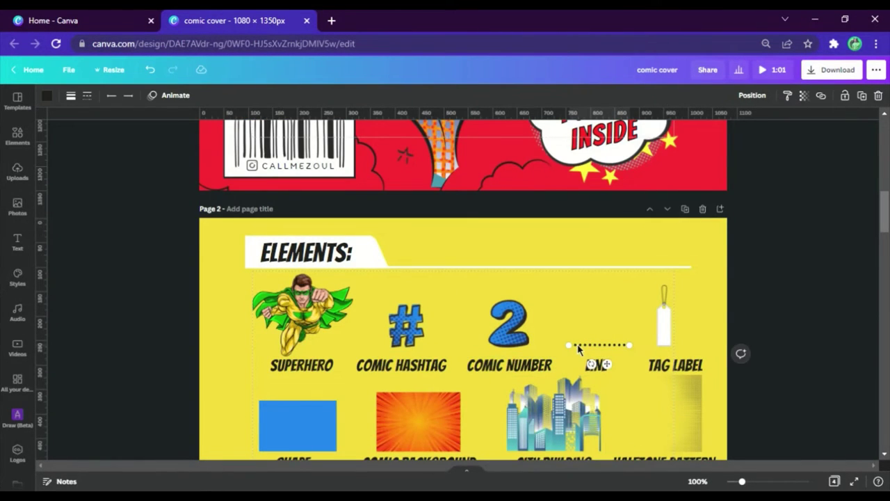
scroll(221, 379, down, 9)
scroll(221, 379, down, 1)
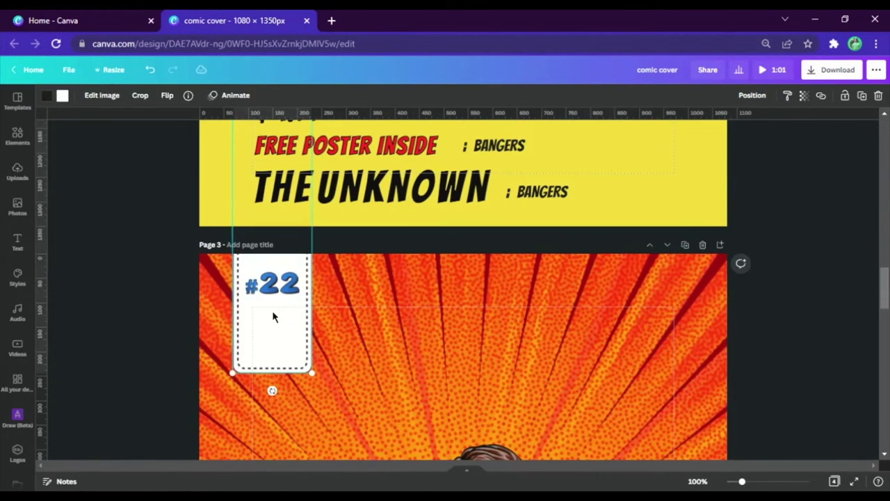
drag(607, 400, 299, 335)
Copy the "2022 MAR 15" text from page 2 and place it below the dotted line on page 3's tag label.
scroll(299, 335, up, 7)
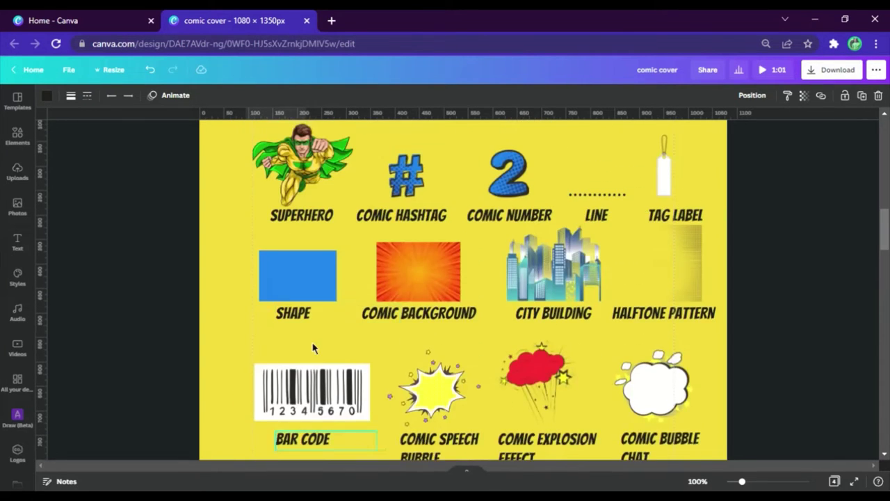
scroll(311, 336, down, 3)
scroll(311, 336, up, 1)
click(274, 372)
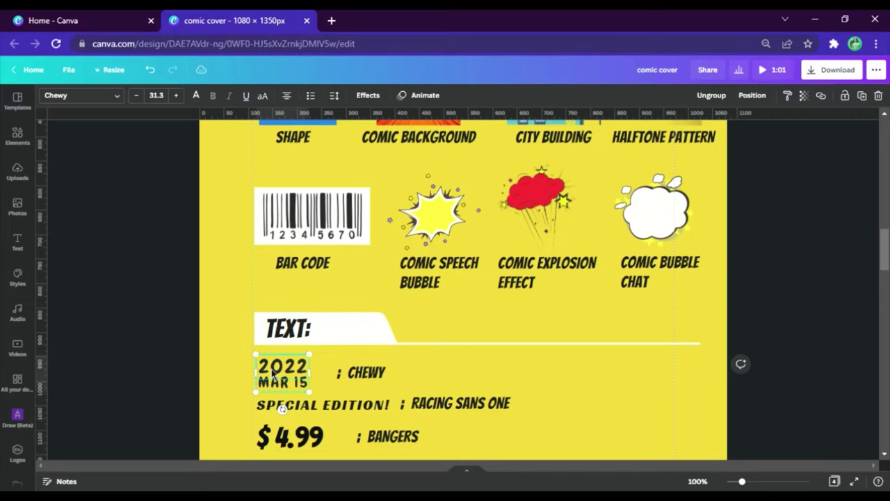
key(ctrl+c)
scroll(272, 371, down, 5)
click(275, 362)
key(ctrl+v)
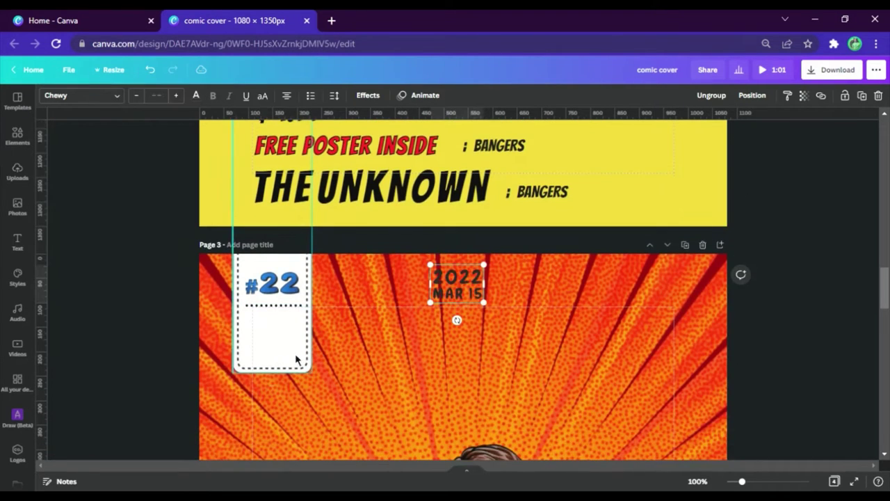
drag(449, 295, 299, 345)
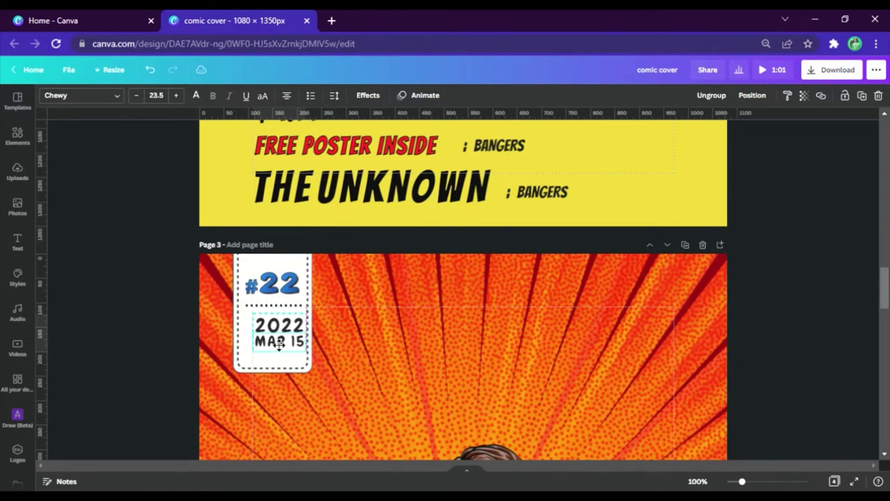
Nudge the "2022 MAR 15" text to the left and slightly upward to center it on the tag label.
key(Left)
key(Left)
key(Left)
key(Left)
key(Left)
key(Left)
key(Left)
key(Left)
key(Left)
key(Left)
key(Left)
key(Left)
key(Left)
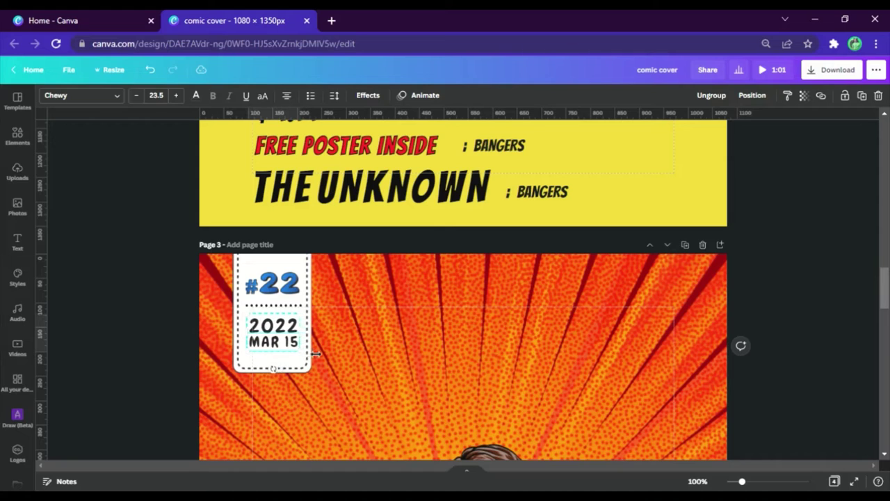
key(Up)
key(Up)
key(Up)
key(Up)
key(Up)
Move the white tag label slightly upward so it fits more closely around the #22 and date.
click(288, 363)
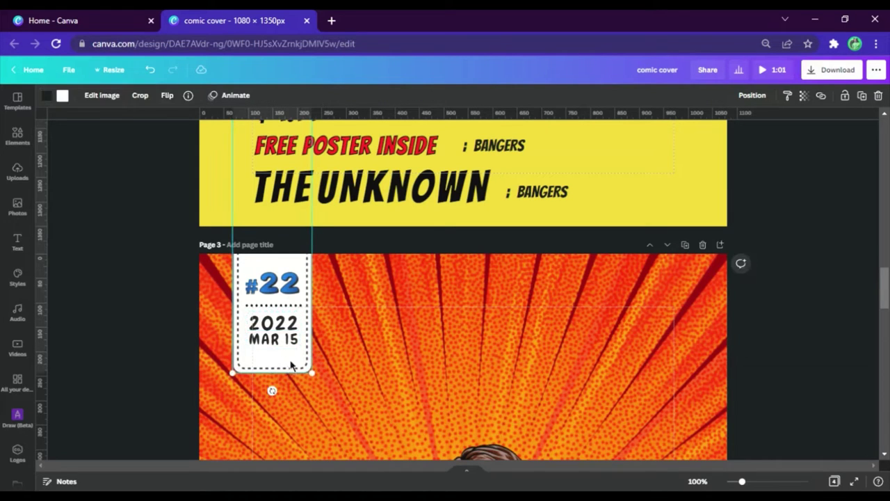
drag(298, 369, 301, 361)
click(528, 323)
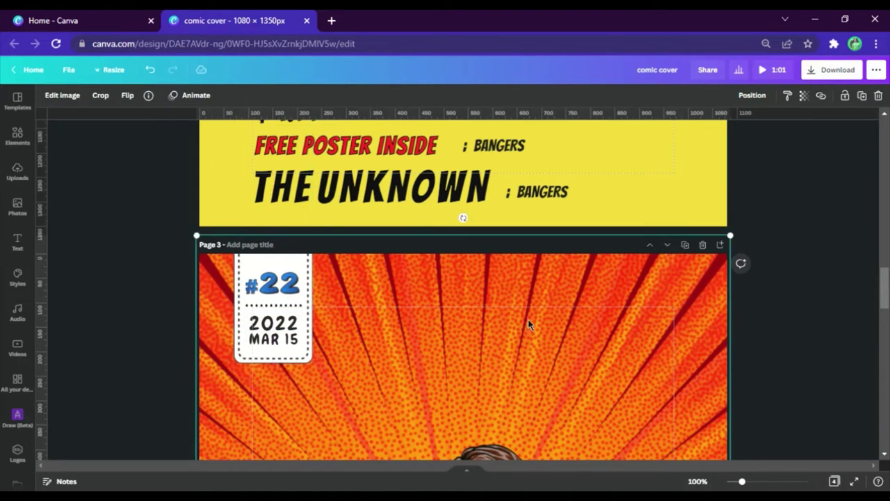
Check the finished cover on page 1 and copy the blue rectangle shape from the elements on page 2 onto page 3.
scroll(493, 351, up, 1)
scroll(659, 322, up, 11)
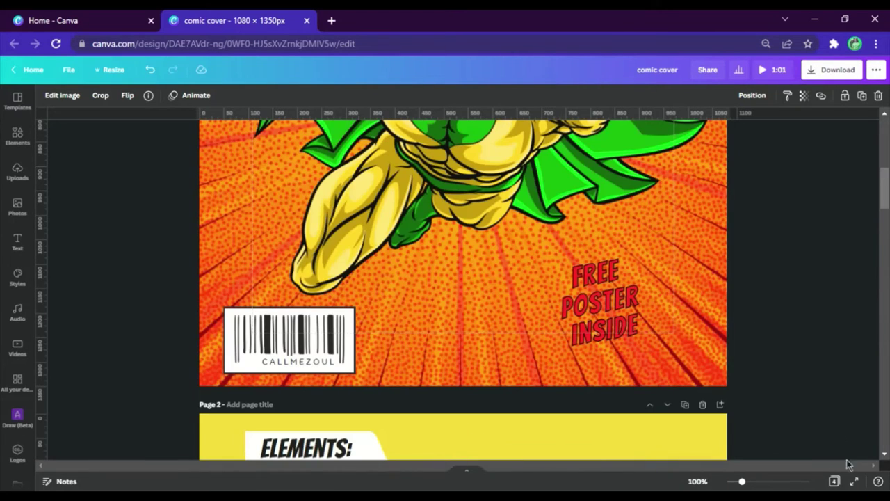
click(697, 480)
click(686, 366)
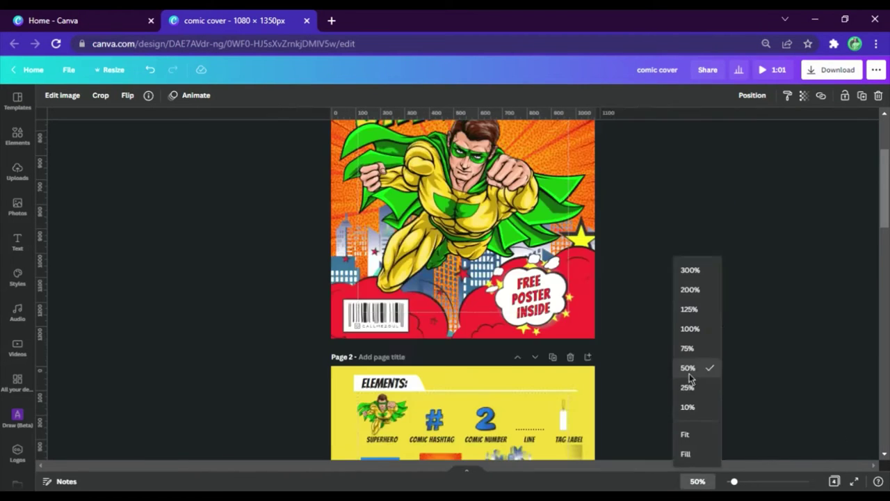
scroll(639, 349, up, 1)
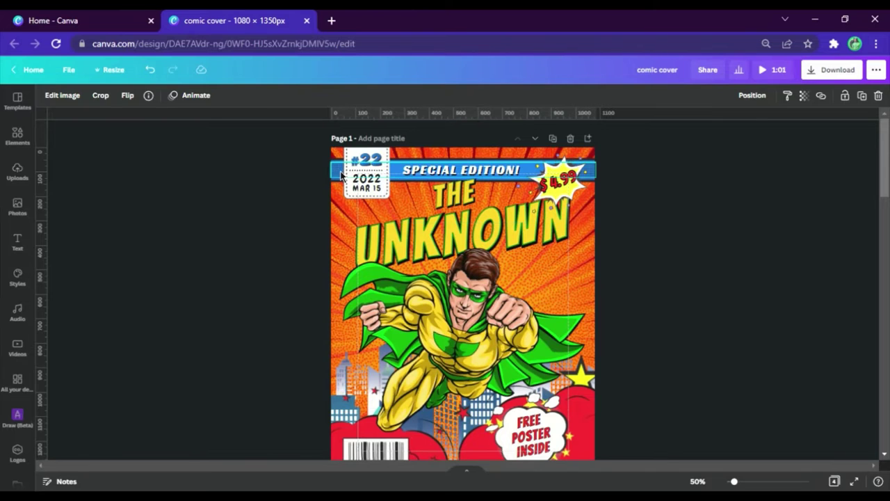
scroll(632, 234, down, 4)
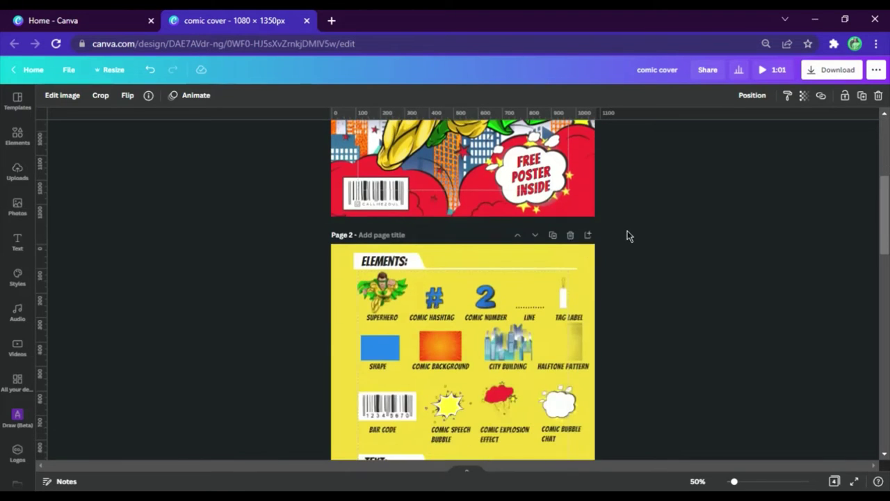
click(387, 352)
scroll(388, 335, down, 5)
click(420, 322)
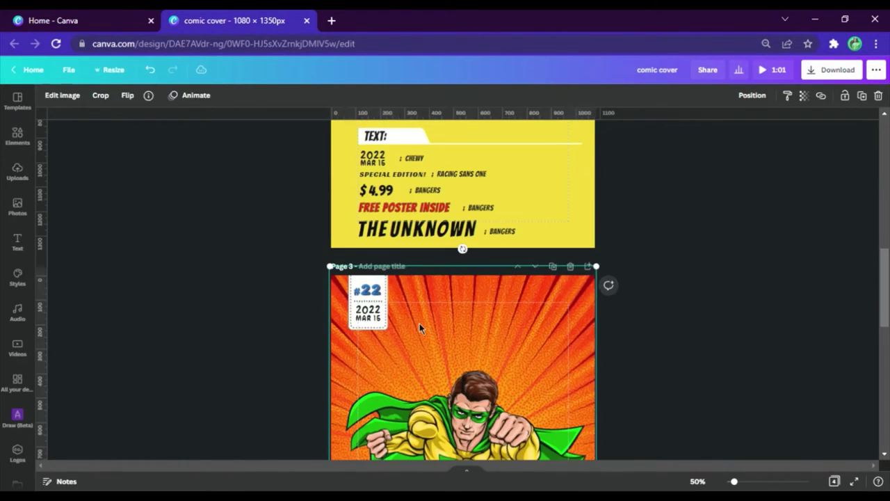
key(ctrl+v)
Stretch the blue shape into a thin band about 1,210 px wide, place it across the tag label, and overlay a duplicate of it.
drag(401, 380, 667, 401)
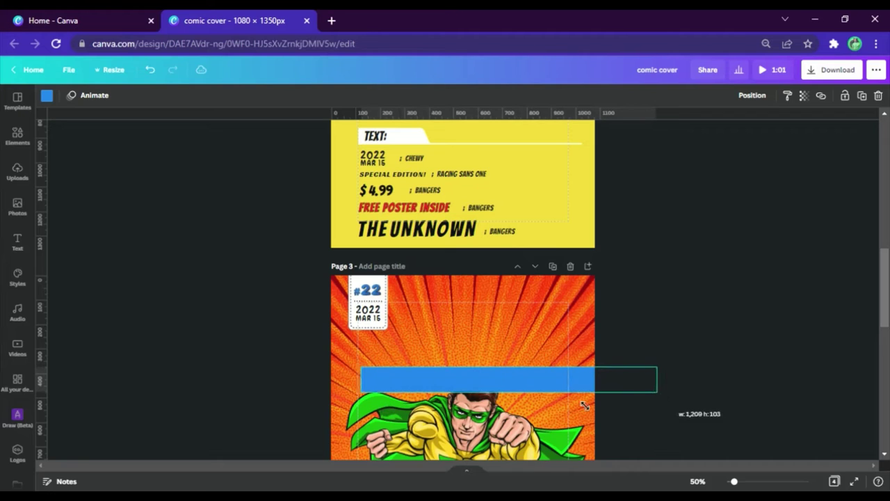
drag(554, 392, 521, 314)
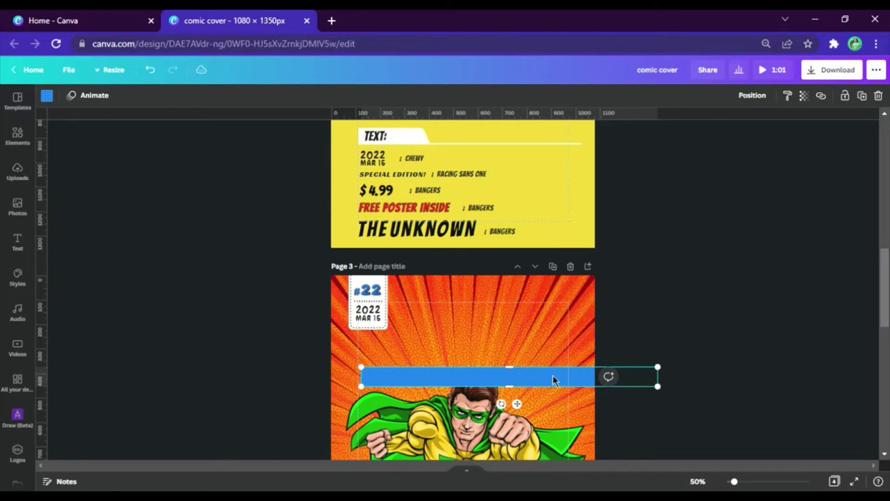
drag(553, 379, 550, 309)
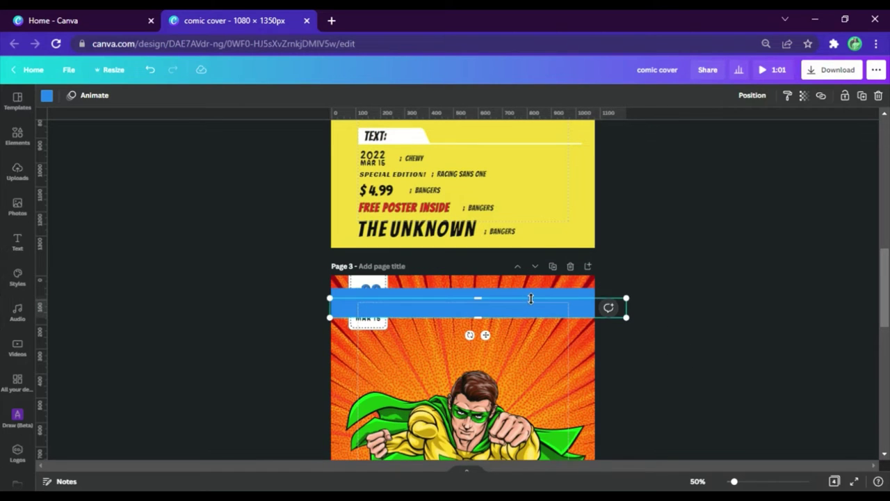
Color the duplicate band dark gray and move it up over the blue band so it extends slightly above the blue band's upper edge.
click(45, 95)
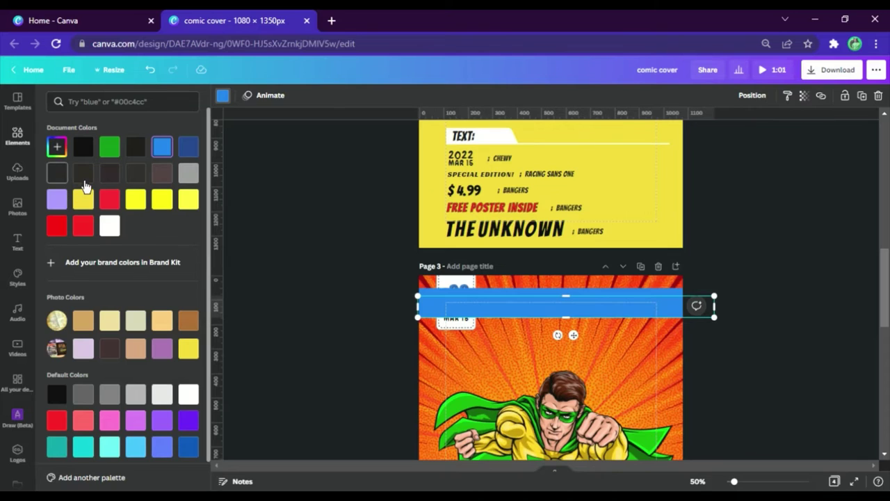
click(82, 172)
click(697, 481)
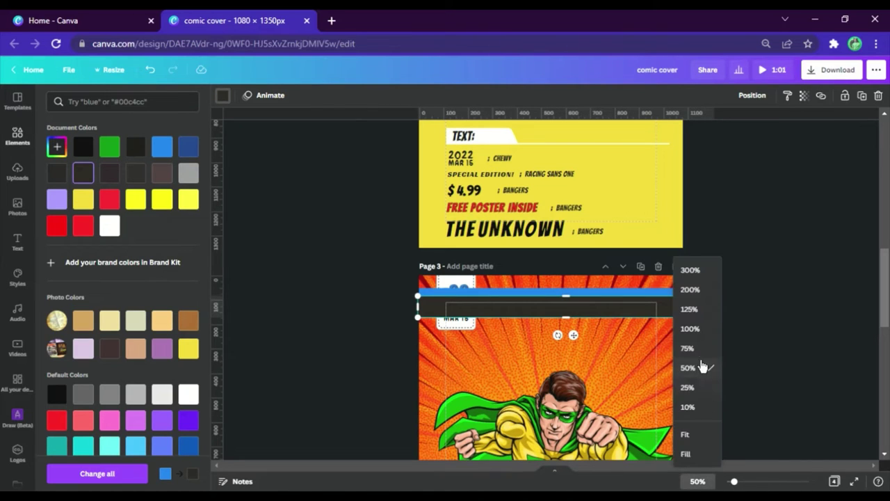
click(698, 311)
click(680, 359)
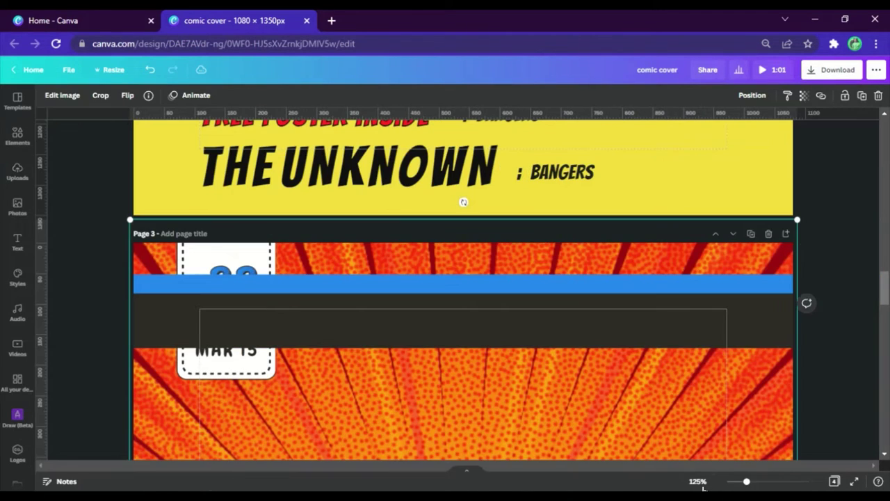
click(698, 481)
click(437, 323)
mouse_move(446, 312)
mouse_down()
mouse_move(457, 302)
mouse_move(449, 302)
mouse_up()
Send the dark band backward behind the blue band, and move the blue band backward in the layer order as well.
click(753, 97)
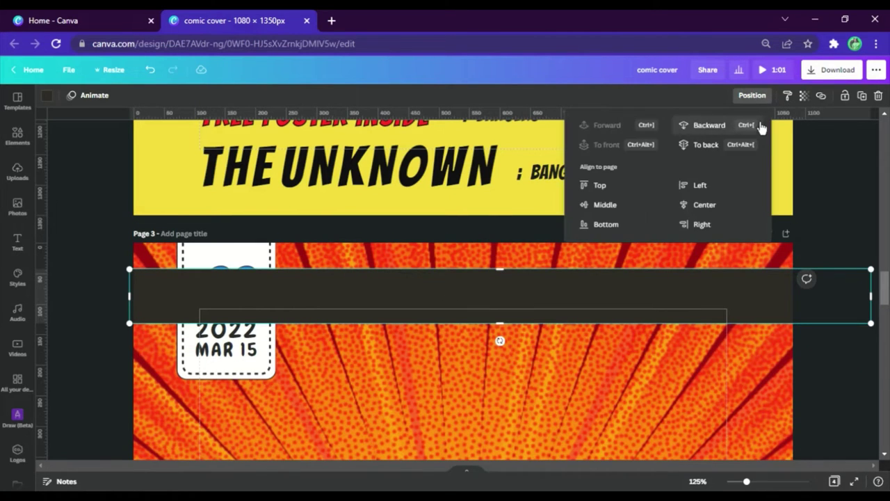
click(701, 144)
click(602, 298)
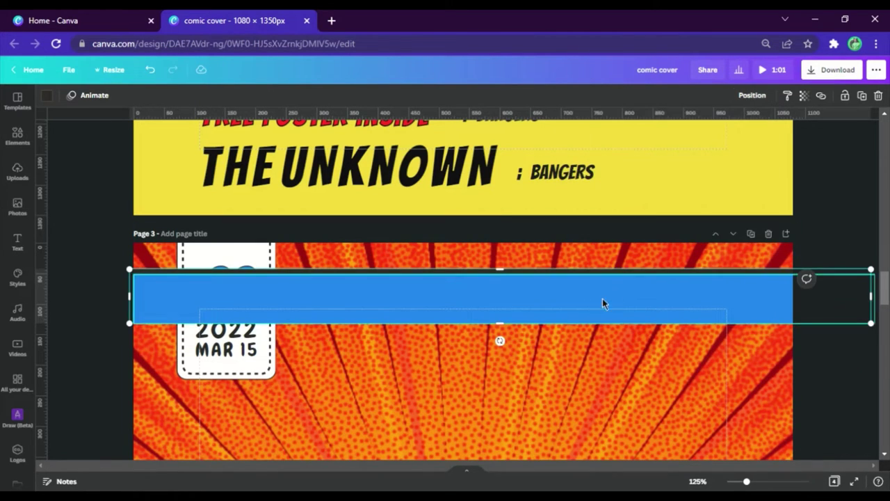
click(751, 95)
click(702, 143)
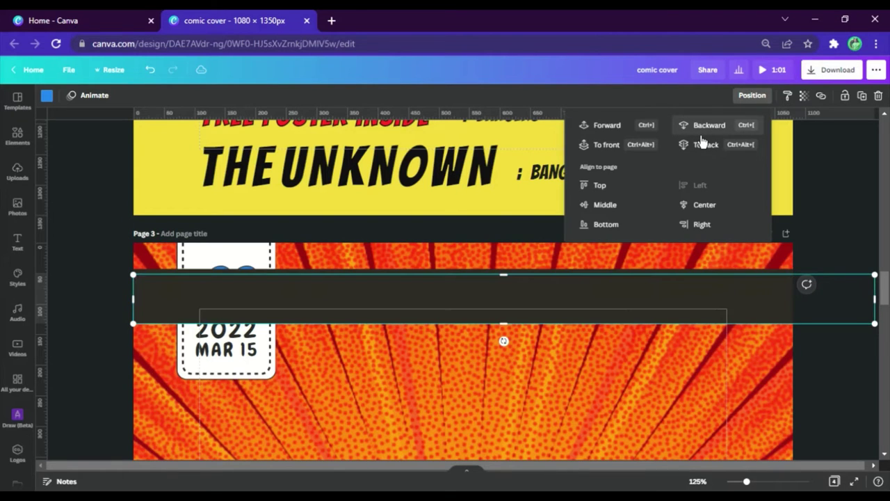
Send the dark band backward until it lies behind both the tag label and the blue band.
click(825, 229)
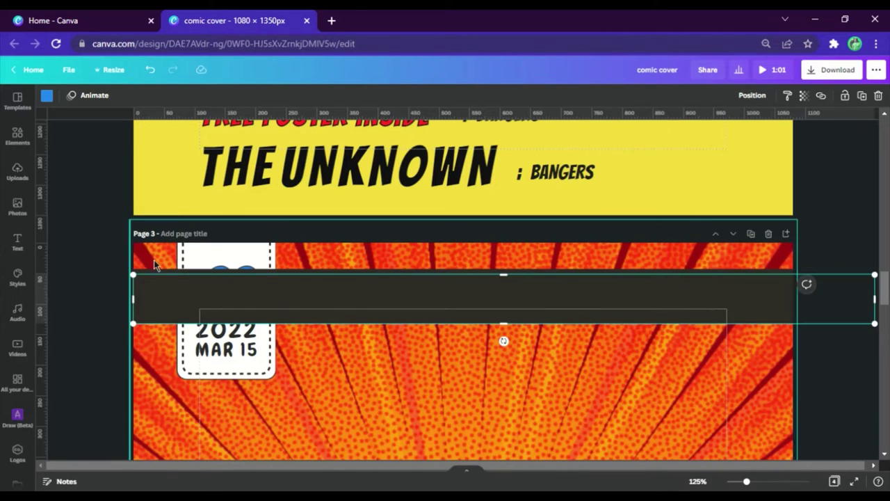
click(120, 276)
click(135, 278)
click(751, 96)
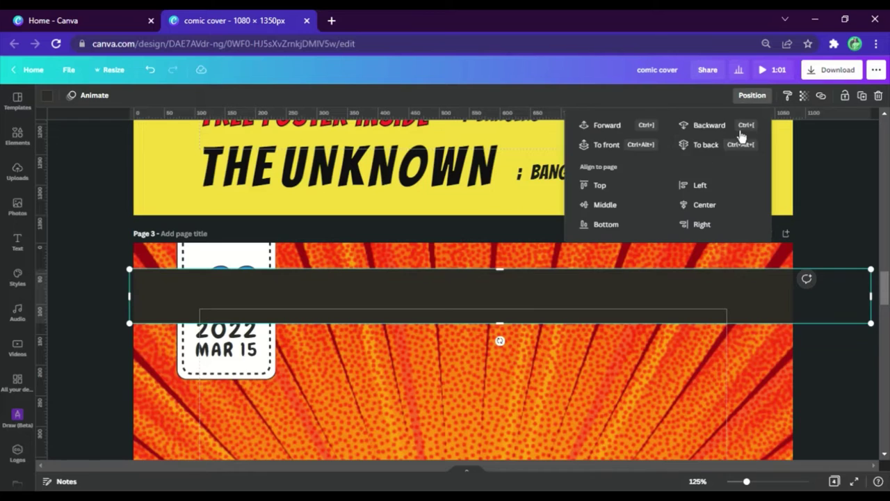
click(702, 144)
click(607, 125)
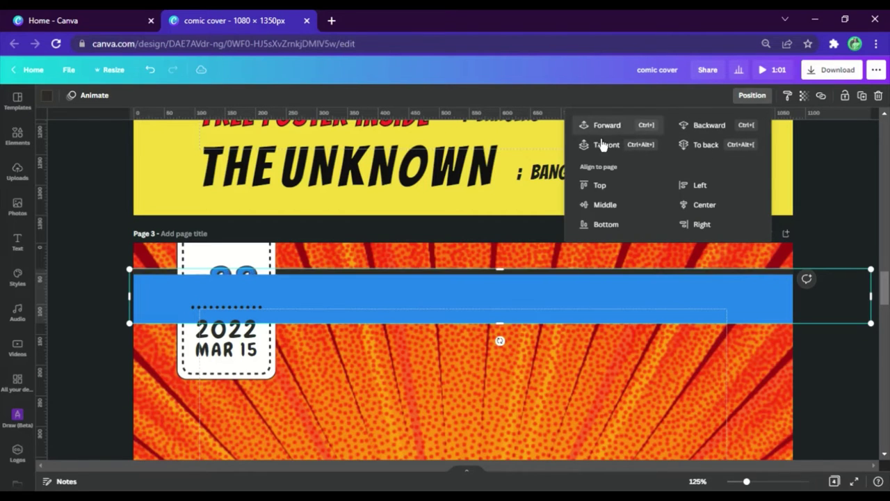
Send the blue band backward so it lies behind the tag label but in front of the dark band.
click(340, 295)
click(751, 95)
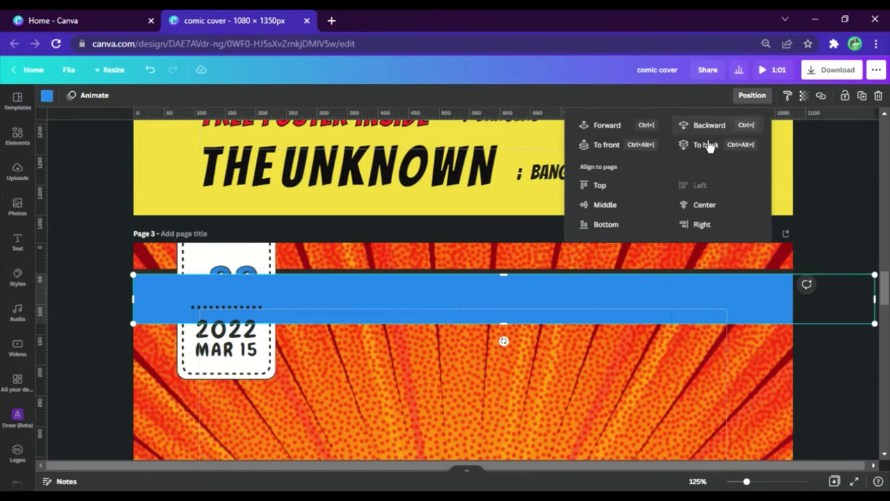
click(710, 137)
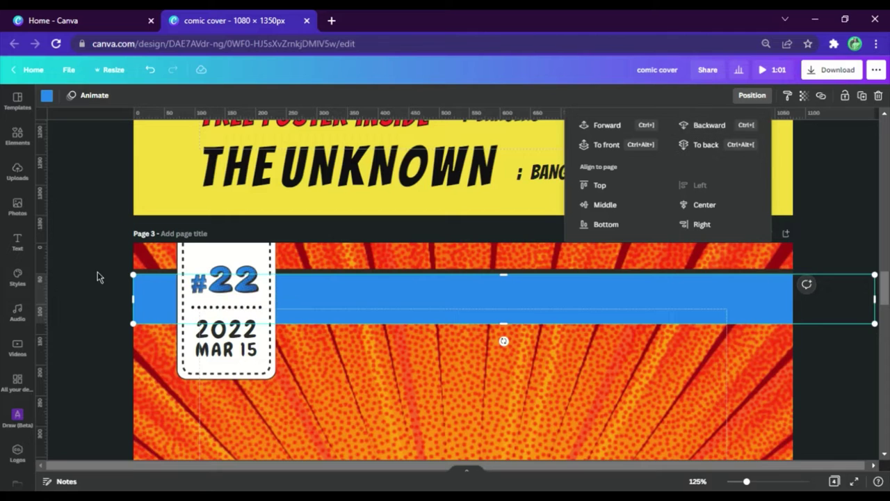
Stretch the dark band slightly past the blue band's lower edge and extend it beyond the page's left edge.
click(423, 306)
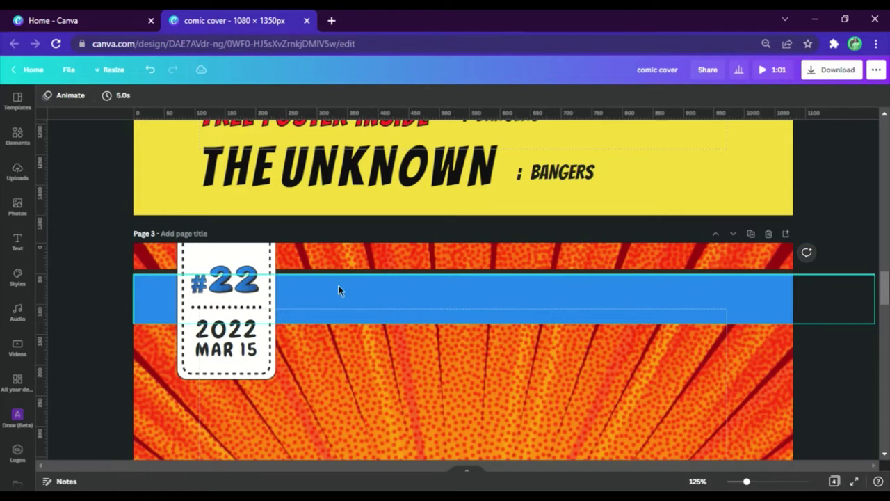
click(491, 274)
drag(500, 323, 499, 329)
click(100, 278)
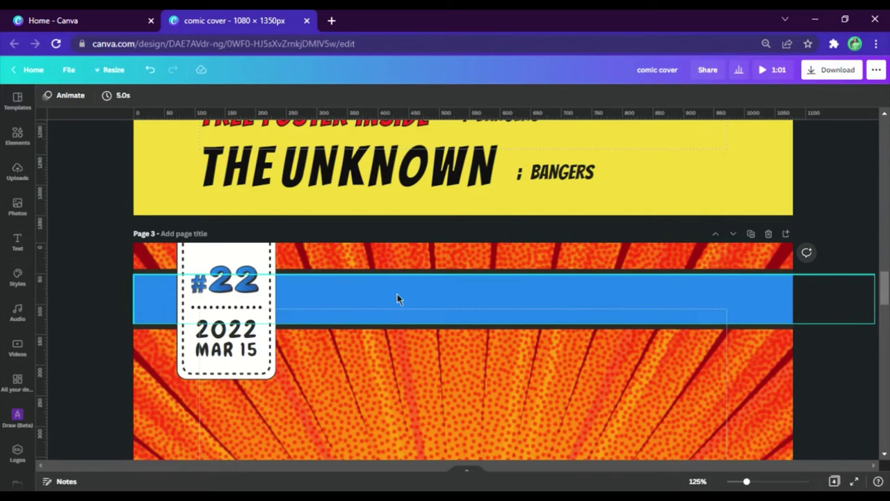
click(434, 271)
drag(130, 299, 112, 298)
click(117, 256)
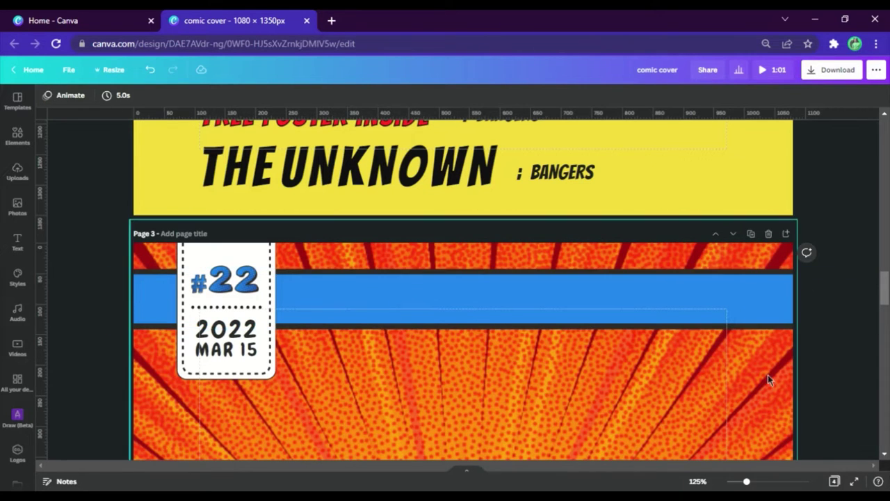
Copy the halftone pattern from page 2 to page 3, enlarge it and place it at the blue band's right end.
scroll(841, 271, up, 10)
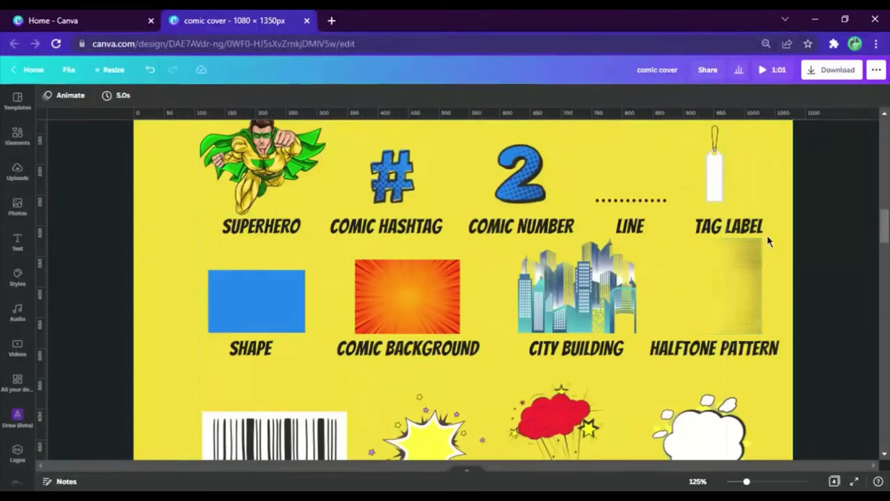
click(741, 316)
scroll(738, 310, down, 10)
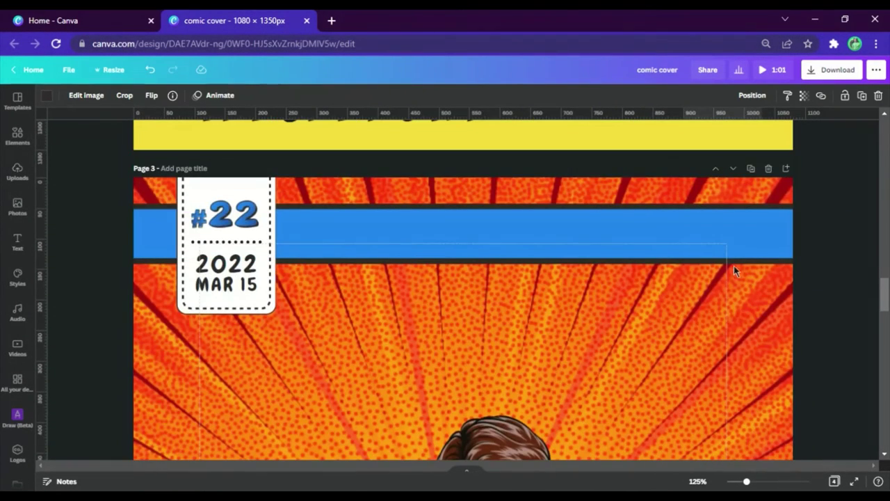
click(694, 324)
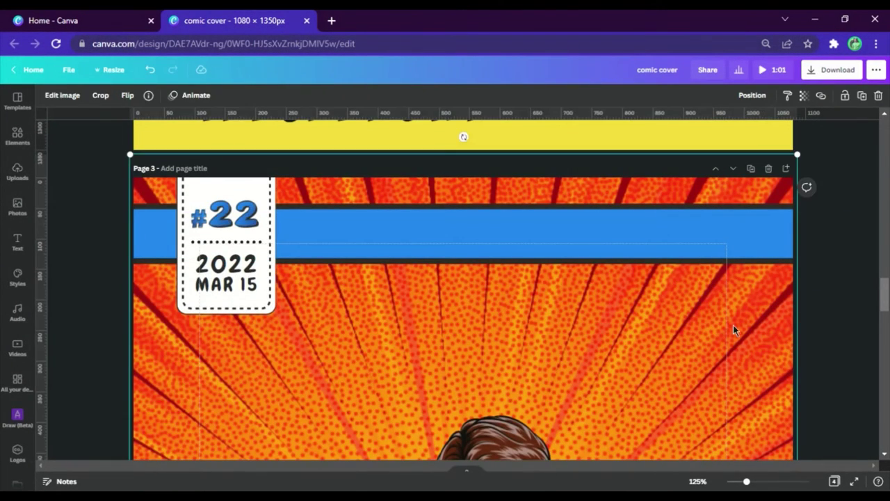
key(ctrl+v)
drag(723, 417, 435, 270)
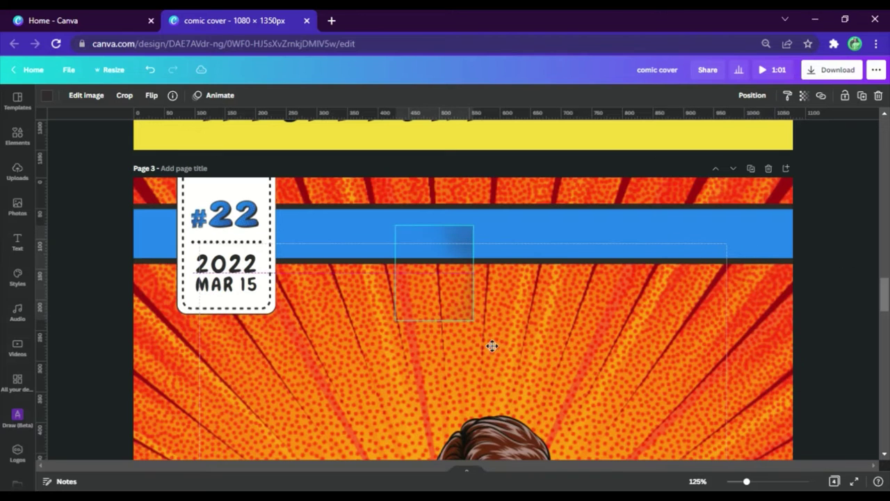
drag(473, 321, 690, 434)
drag(598, 352, 776, 335)
Crop the halftone pattern's lower part so that it only covers the height of the blue band.
scroll(770, 307, down, 2)
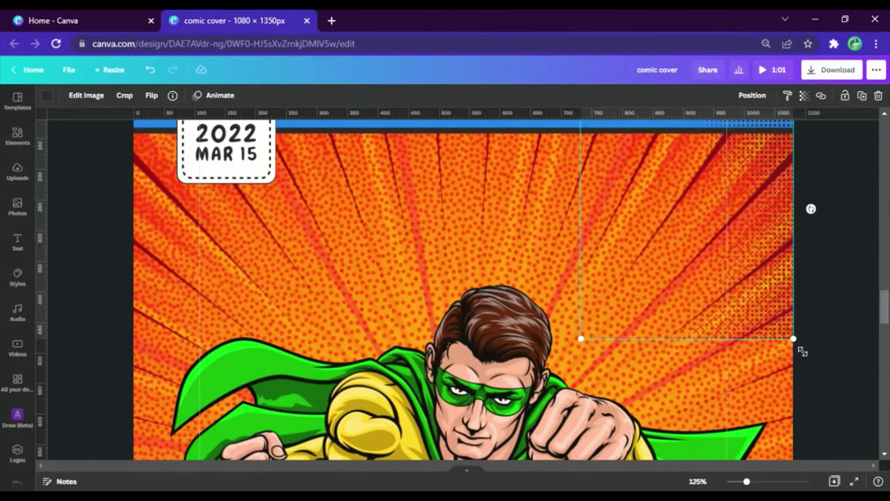
double_click(780, 262)
drag(793, 340, 800, 137)
click(829, 153)
scroll(831, 195, up, 2)
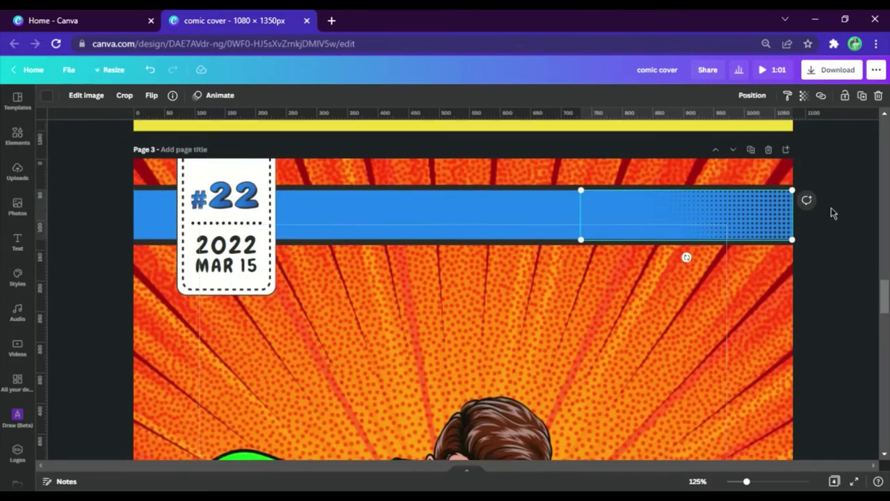
click(815, 277)
click(791, 246)
click(819, 267)
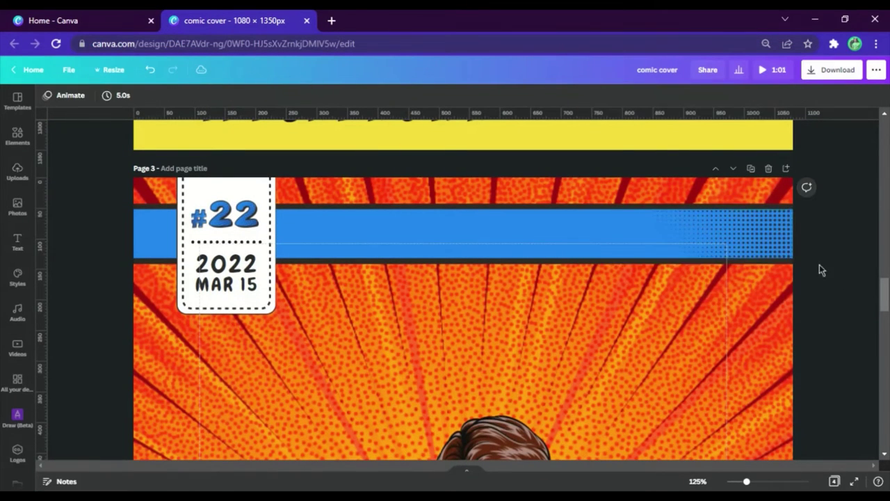
Duplicate the halftone pattern, flip the copy horizontally and place it at the blue band's left end.
click(772, 250)
key(ctrl+d)
drag(770, 245, 479, 257)
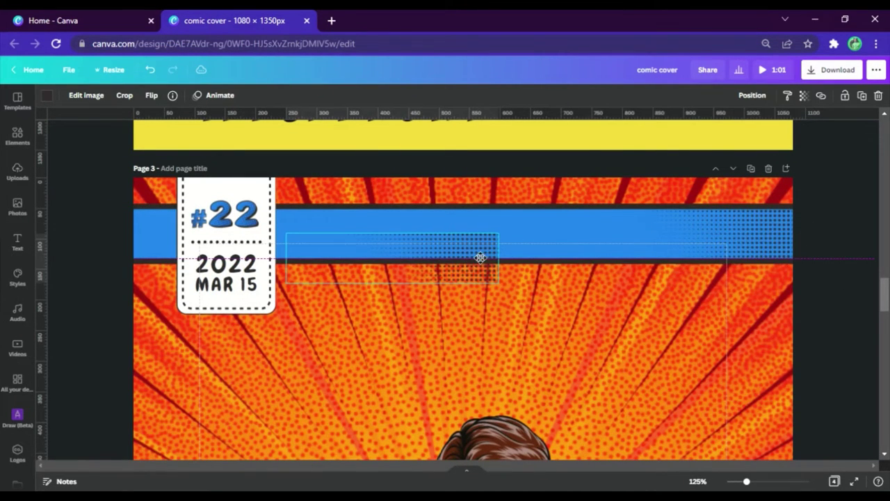
click(151, 95)
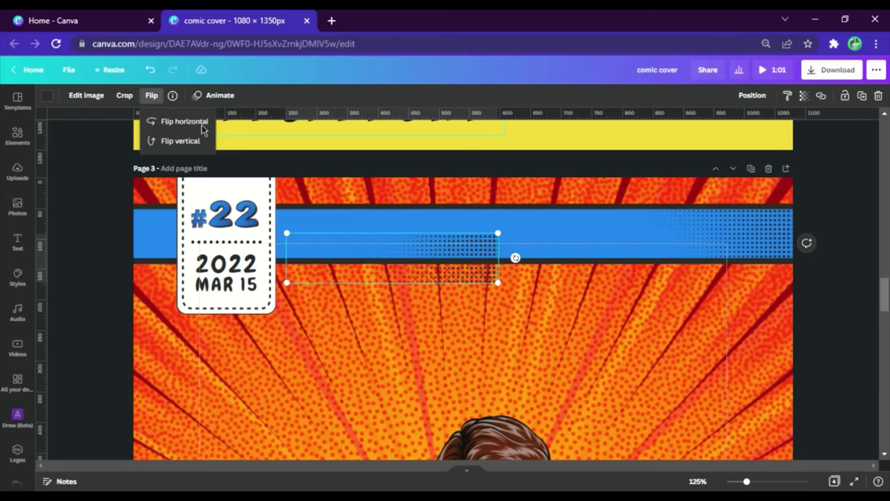
click(187, 149)
drag(312, 247, 215, 240)
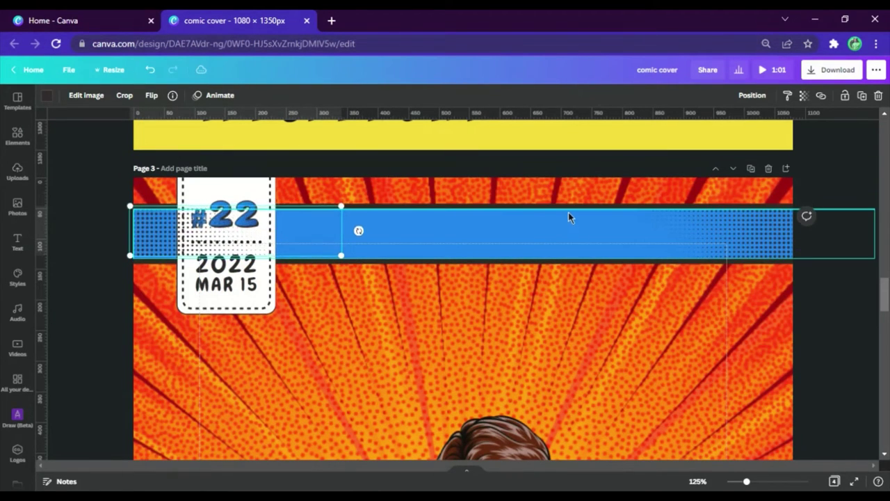
Arrange the flipped halftone pattern behind the tag label and its number but in front of the blue band.
click(742, 97)
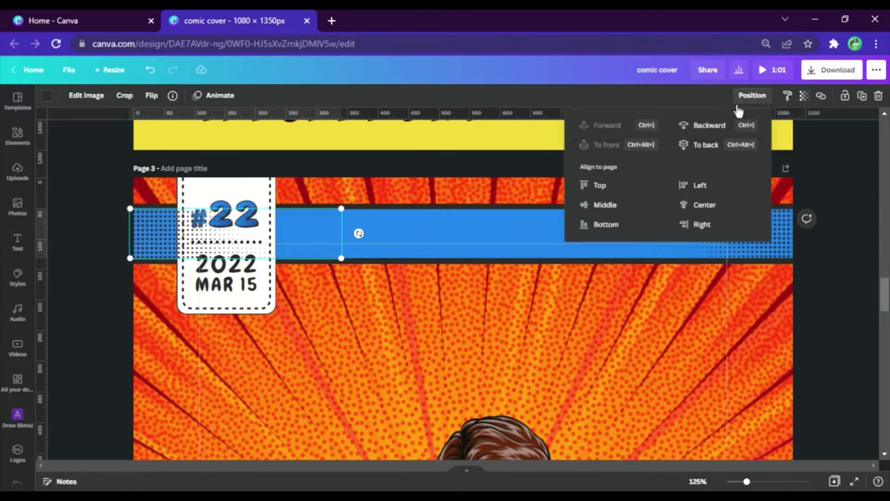
click(710, 130)
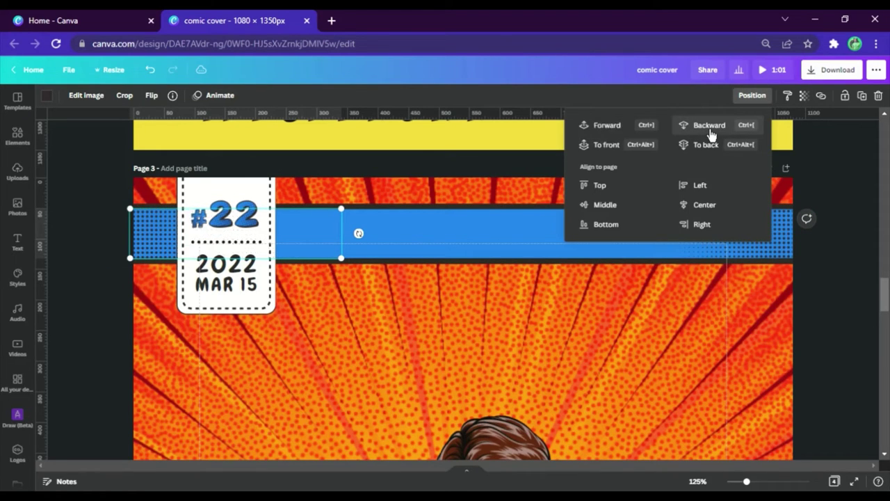
click(709, 129)
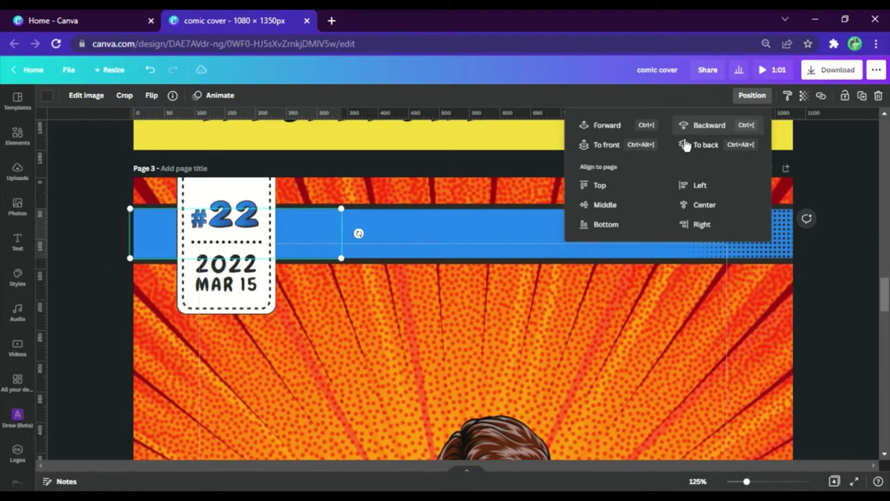
click(615, 146)
click(105, 168)
click(105, 169)
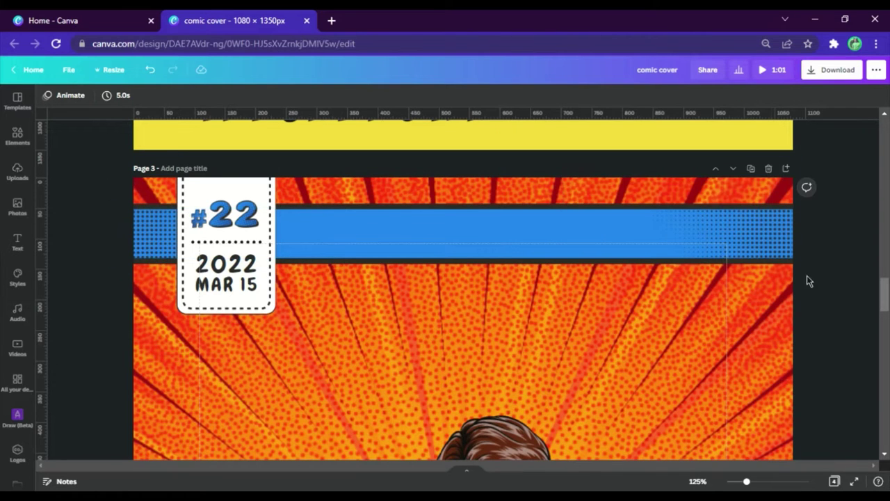
Copy the "SPECIAL EDITION!" text from page 2 onto the blue band, enlarge it to size 43.8 and widen its box to the page width.
scroll(617, 230, up, 4)
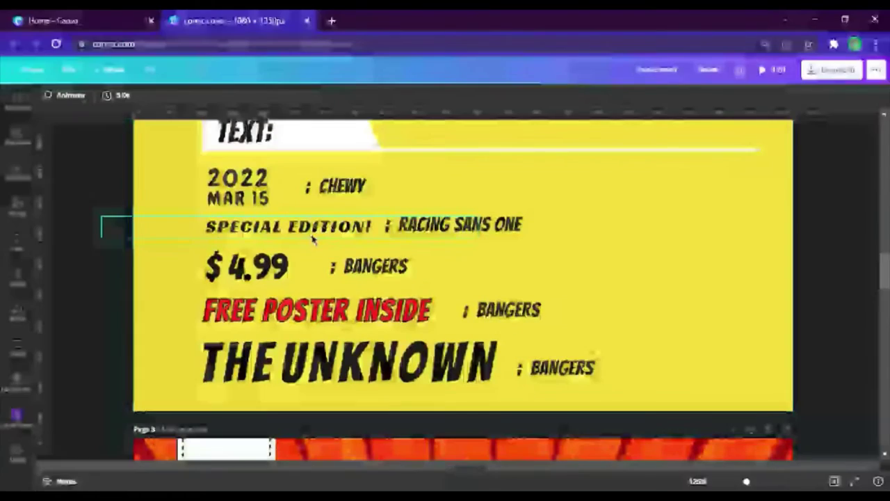
click(313, 235)
scroll(348, 230, down, 4)
click(437, 180)
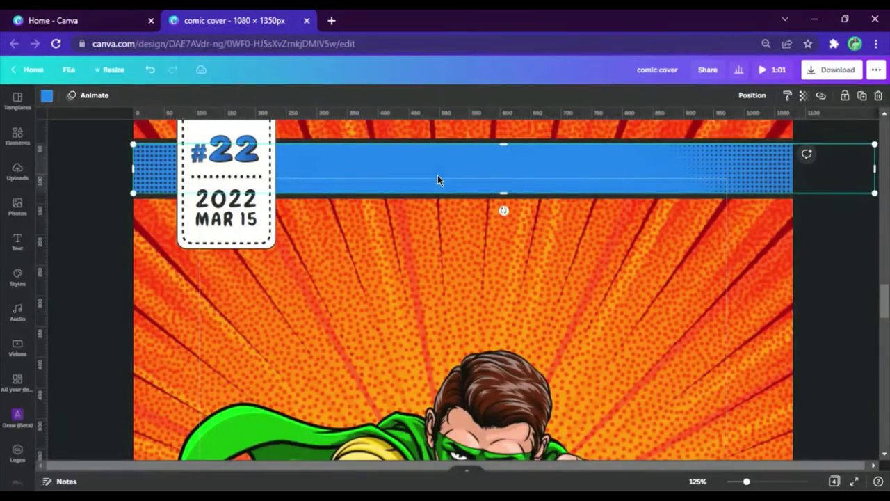
text(SPECIAL EDITION!)
drag(465, 312, 450, 181)
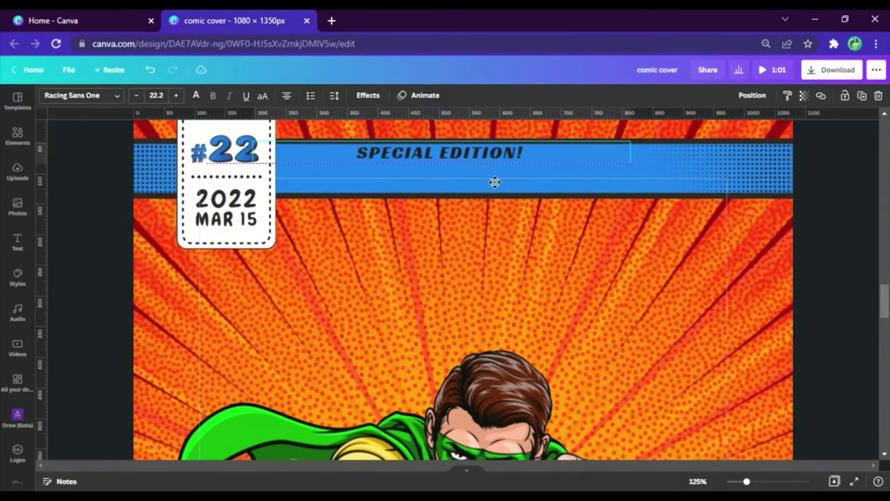
drag(631, 153, 796, 182)
drag(199, 172, 133, 174)
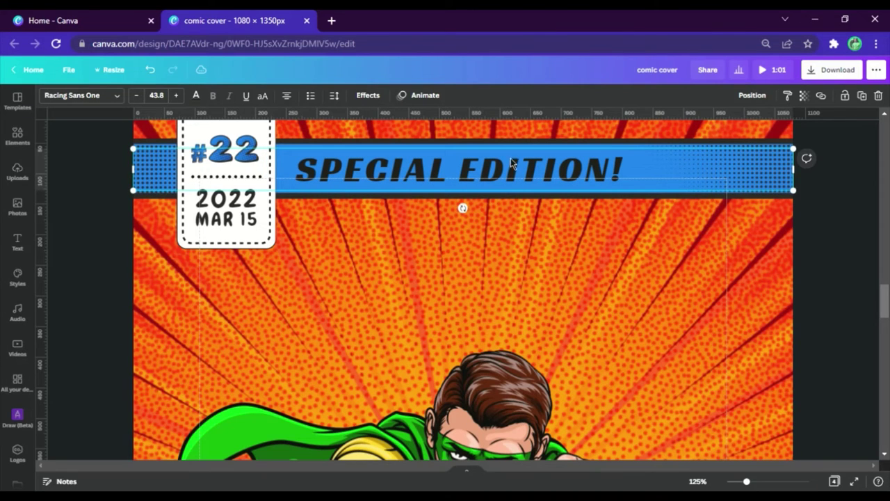
Apply a Shadow effect to the "SPECIAL EDITION!" text with offset 87, direction -63 and transparency 100.
click(368, 95)
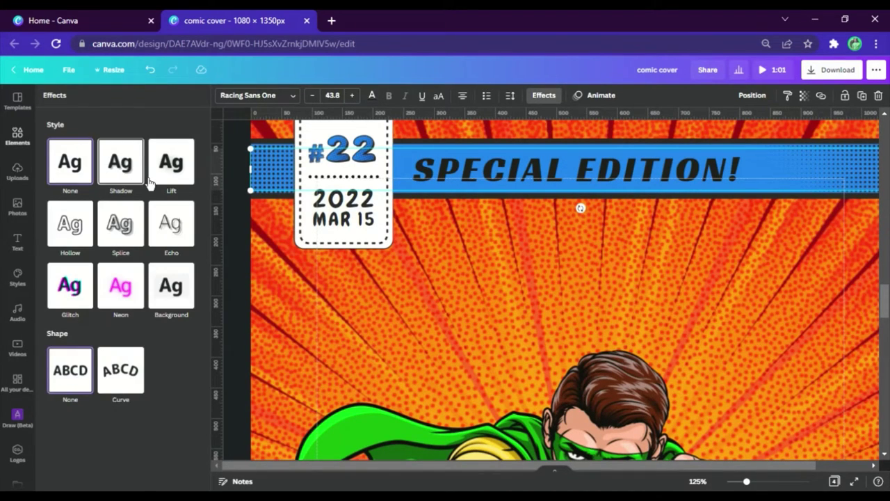
click(131, 175)
drag(122, 221, 175, 220)
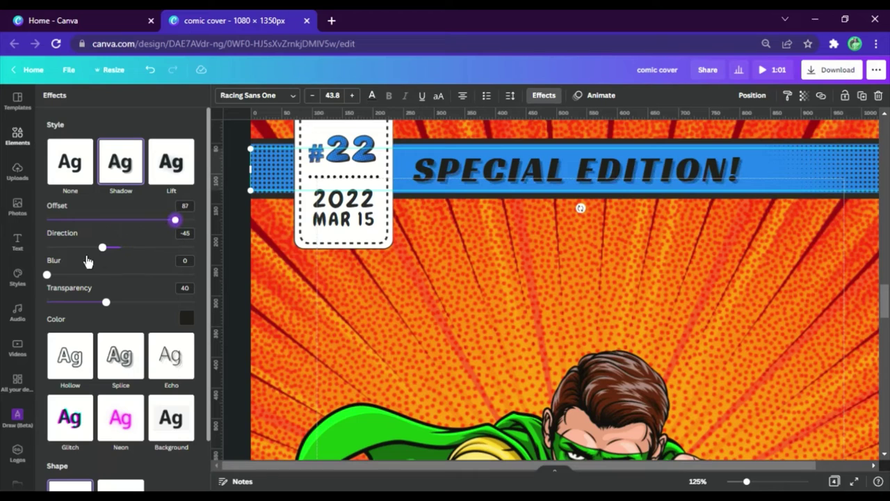
drag(105, 257, 91, 257)
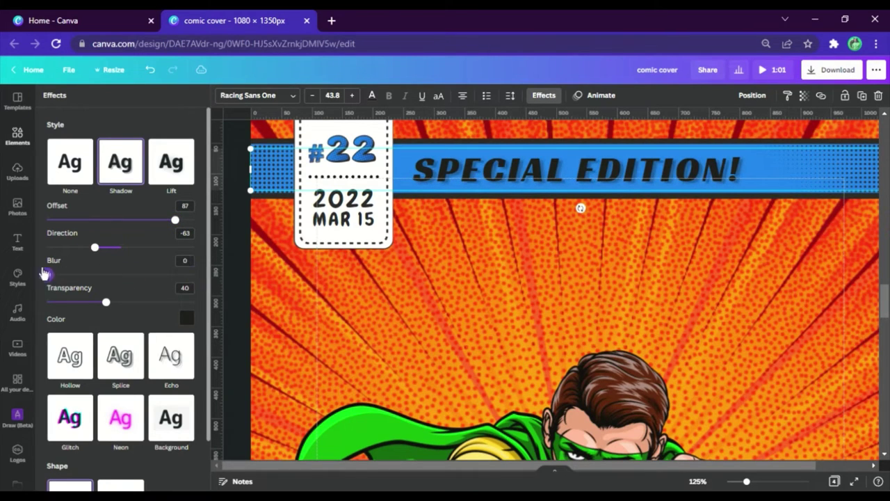
drag(106, 302, 197, 304)
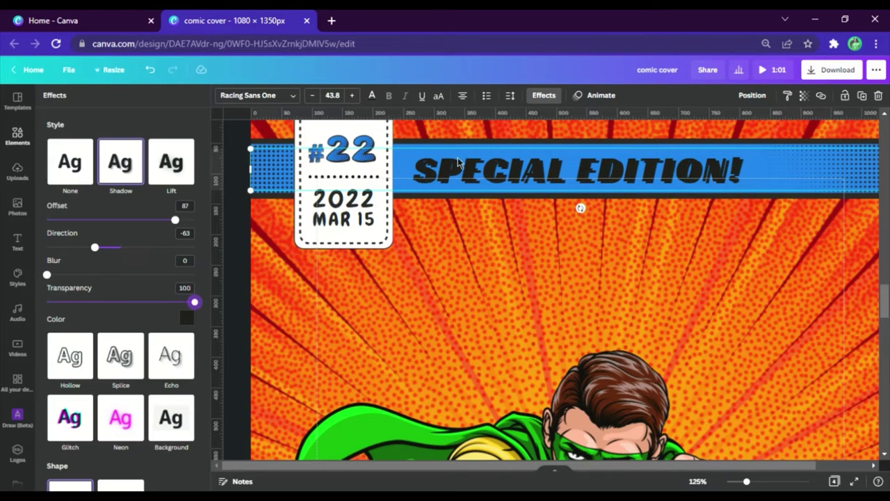
Color the "SPECIAL EDITION!" text white.
click(372, 96)
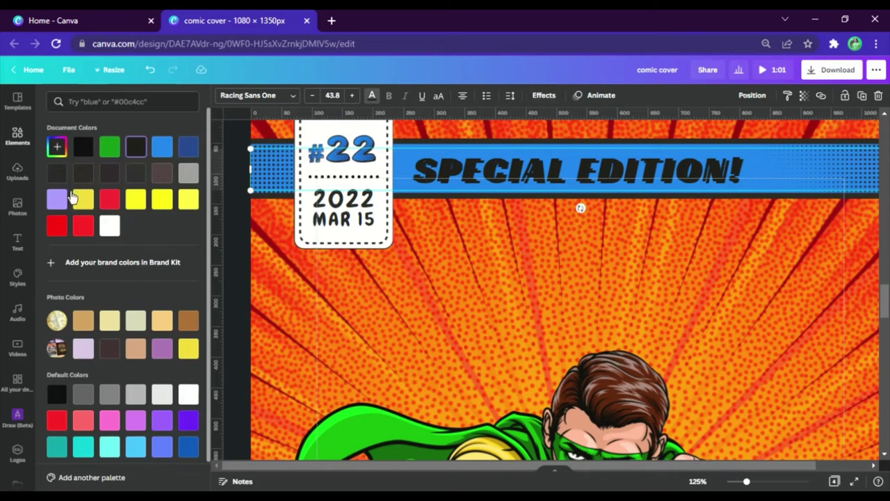
click(112, 235)
click(233, 259)
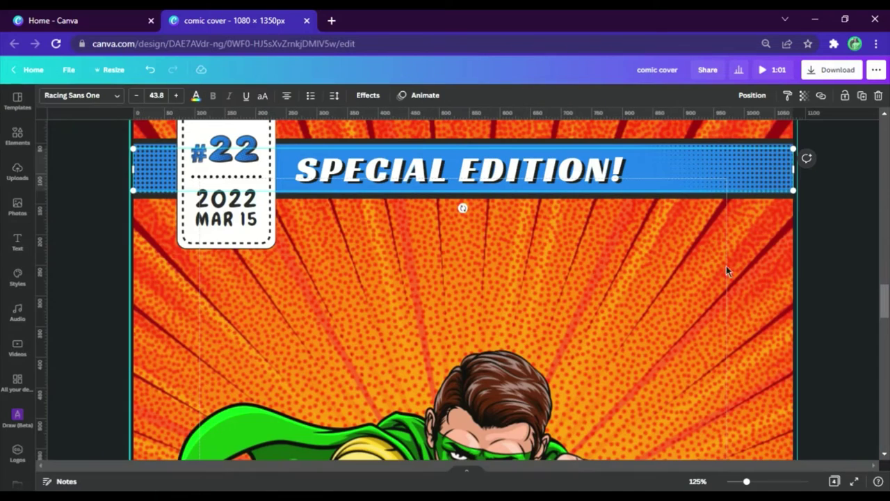
click(816, 256)
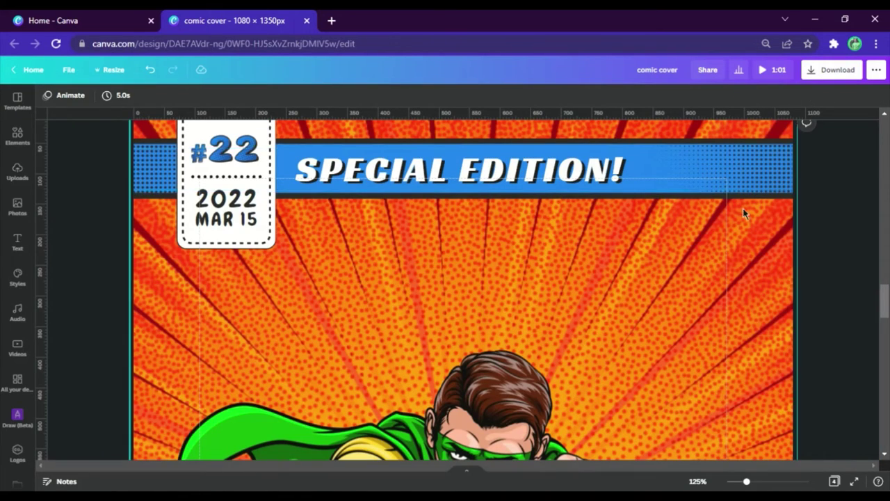
Copy the yellow comic speech bubble from page 2 to page 3 and place it enlarged over the blue band's right end.
scroll(744, 209, down, 15)
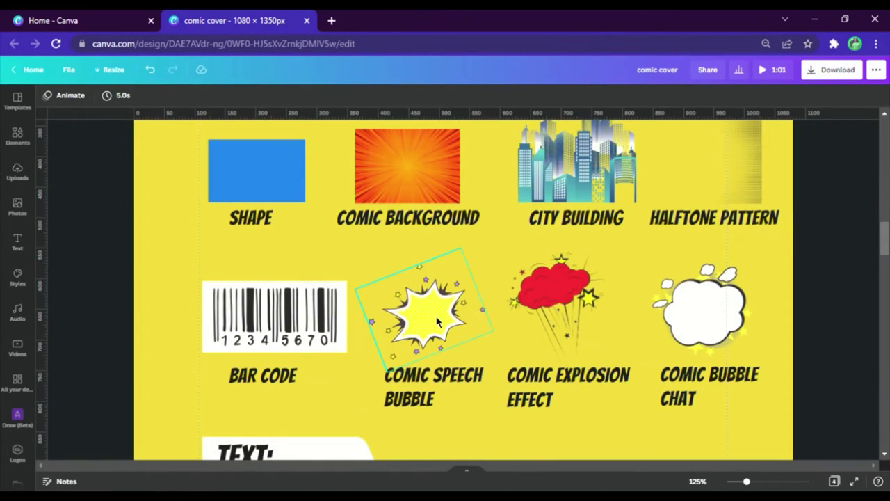
click(437, 321)
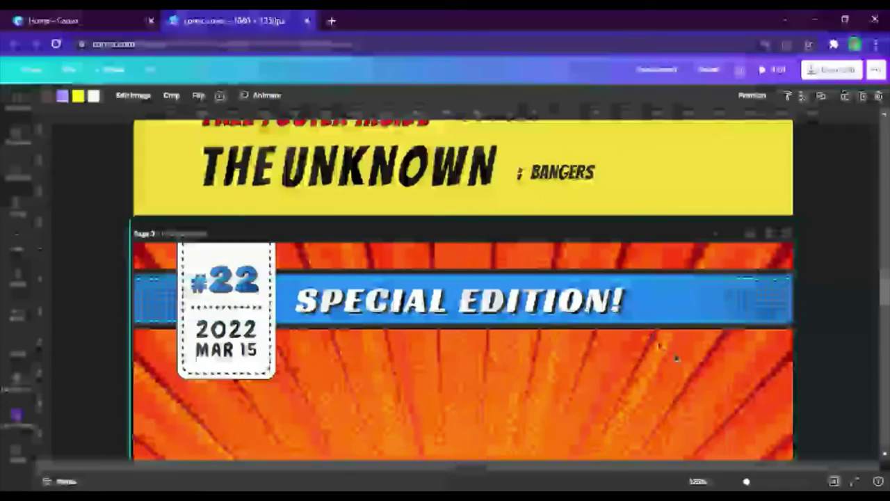
key(ctrl+v)
drag(482, 310, 752, 349)
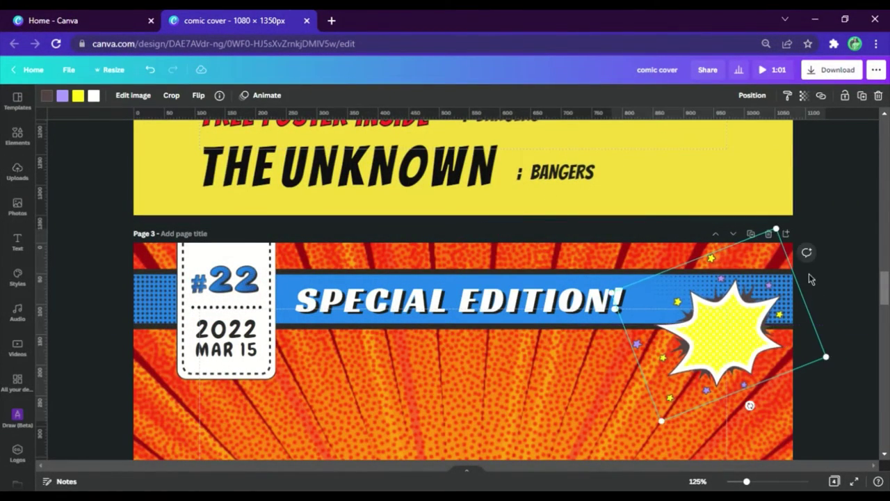
click(841, 269)
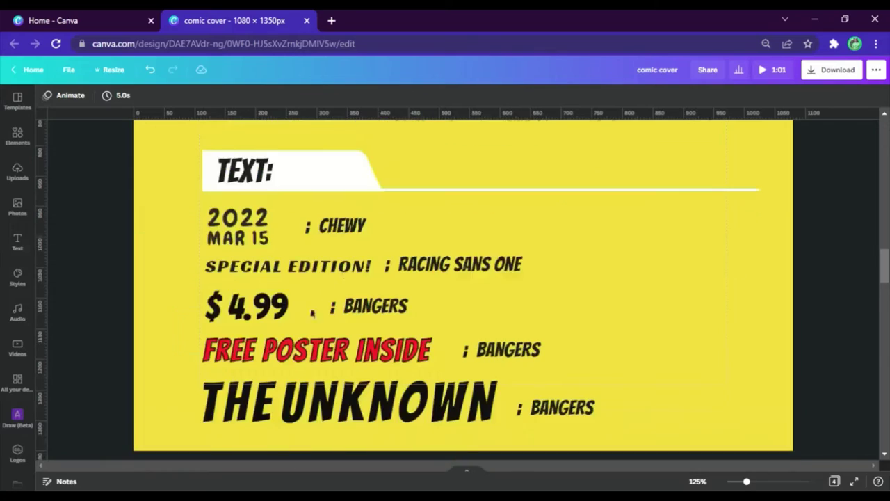
Copy the "$ 4.99" text from page 2 to page 3 and place it below the blue band.
click(244, 332)
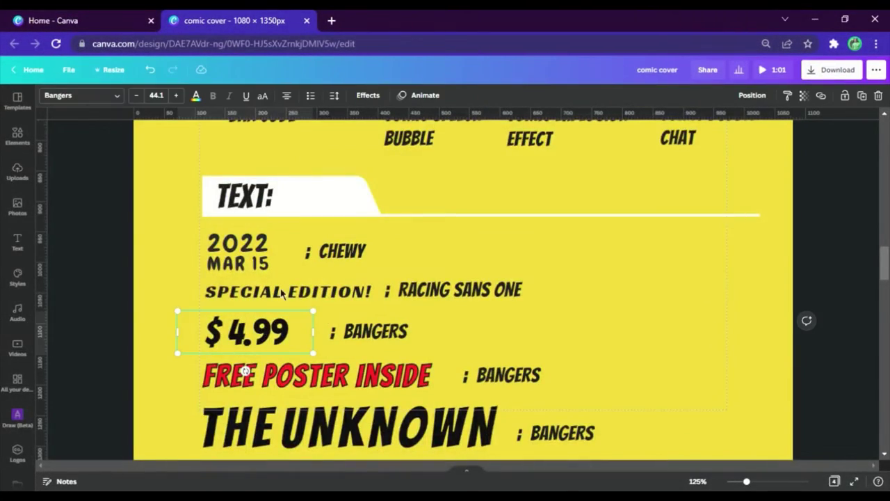
scroll(293, 265, down, 10)
scroll(609, 214, up, 3)
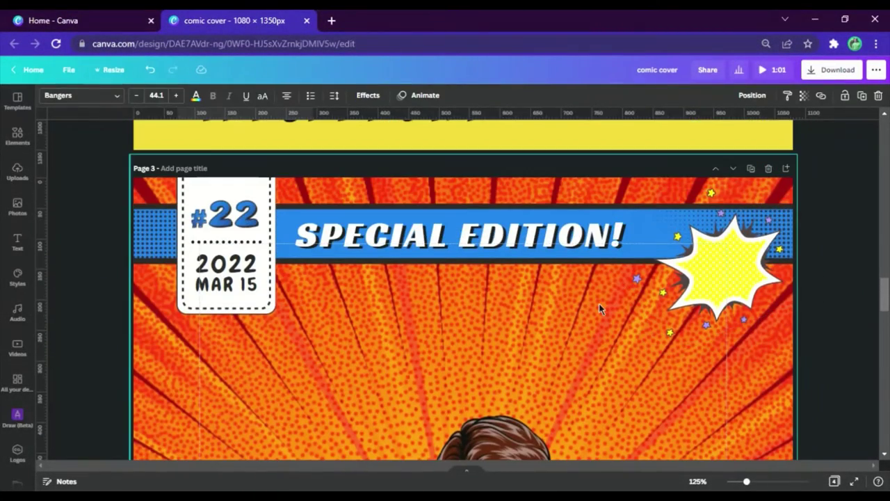
click(599, 303)
click(449, 289)
drag(491, 289, 523, 322)
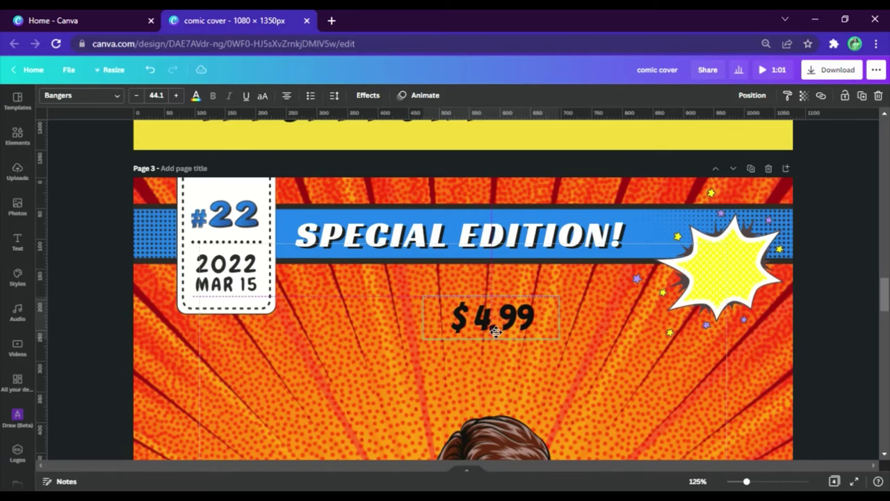
scroll(233, 112, up, 1)
Apply a Splice effect to the "$ 4.99" text with offset 0 and a red fill color.
click(361, 96)
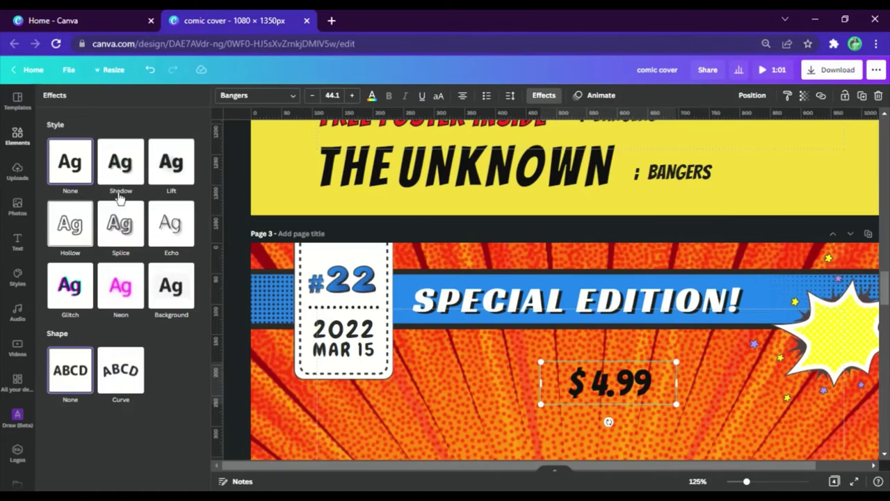
click(120, 224)
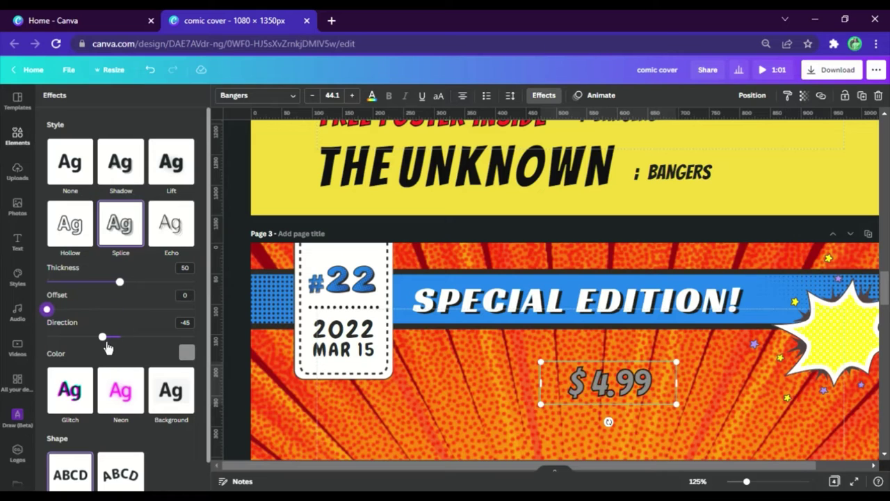
click(186, 353)
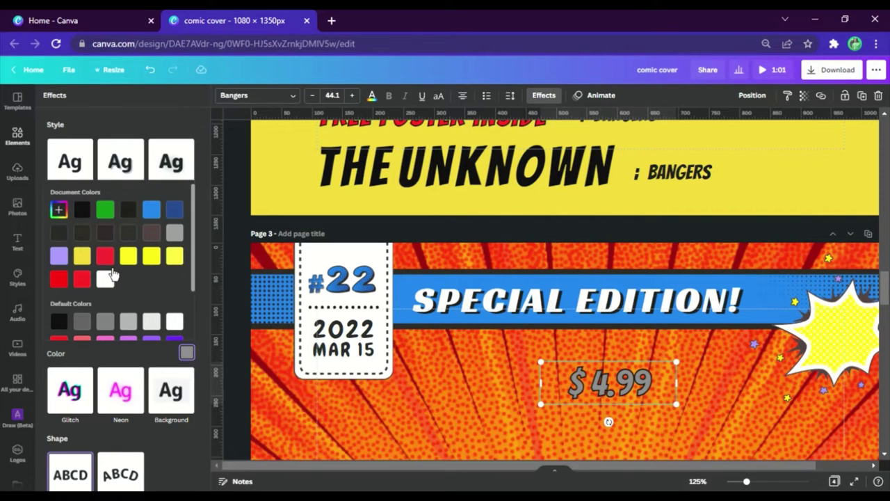
click(107, 262)
click(233, 312)
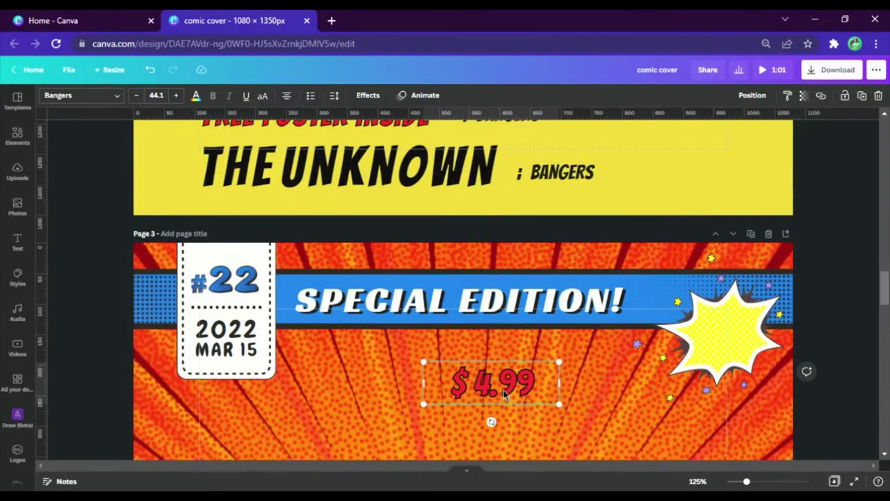
Move the "$ 4.99" text onto the yellow speech bubble and tilt it slightly upward to the right.
drag(507, 394, 733, 385)
drag(732, 341, 739, 341)
click(809, 313)
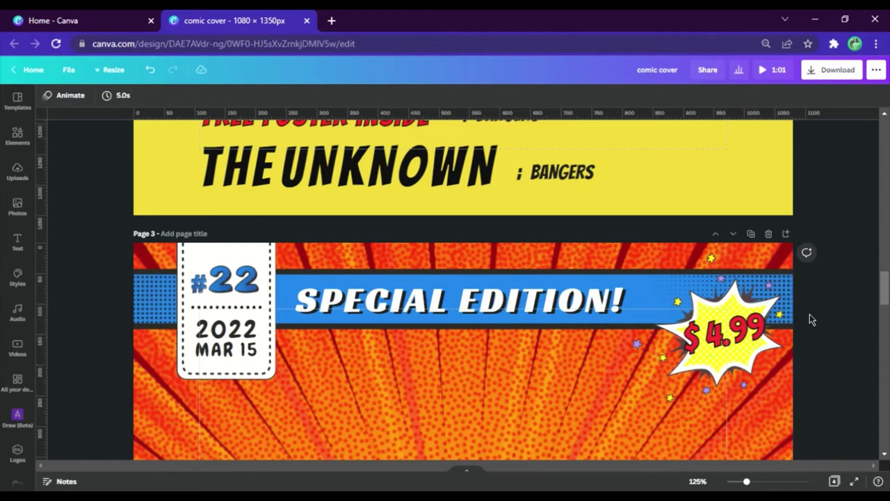
click(760, 338)
Copy the "THE UNKNOWN" title from page 2 to page 3, between the blue band and the superhero.
scroll(765, 344, up, 5)
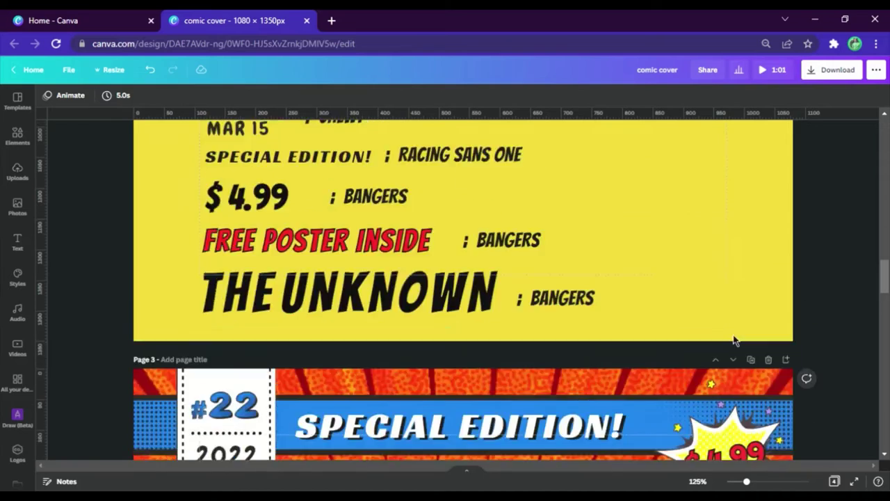
scroll(417, 313, down, 2)
click(415, 310)
key(ctrl+c)
scroll(417, 292, down, 5)
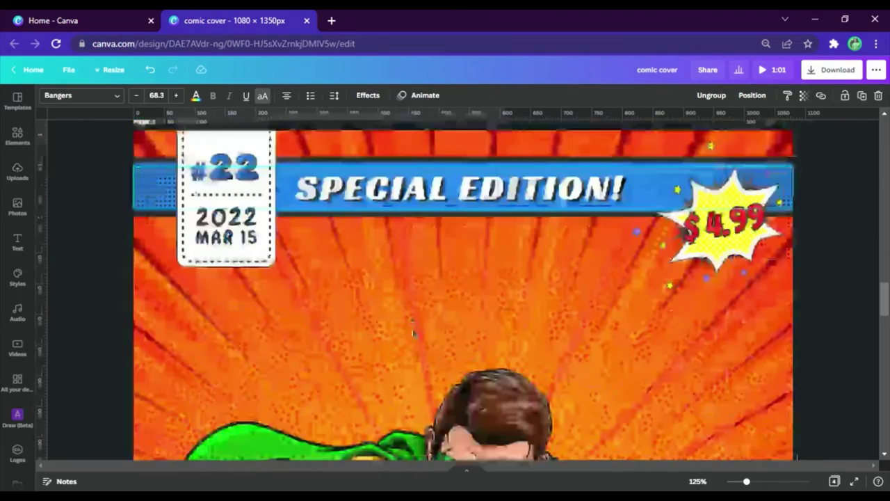
click(425, 308)
key(ctrl+v)
Ungroup the "THE UNKNOWN" title and stack "THE" centered above "UNKNOWN" over the superhero's head.
click(711, 96)
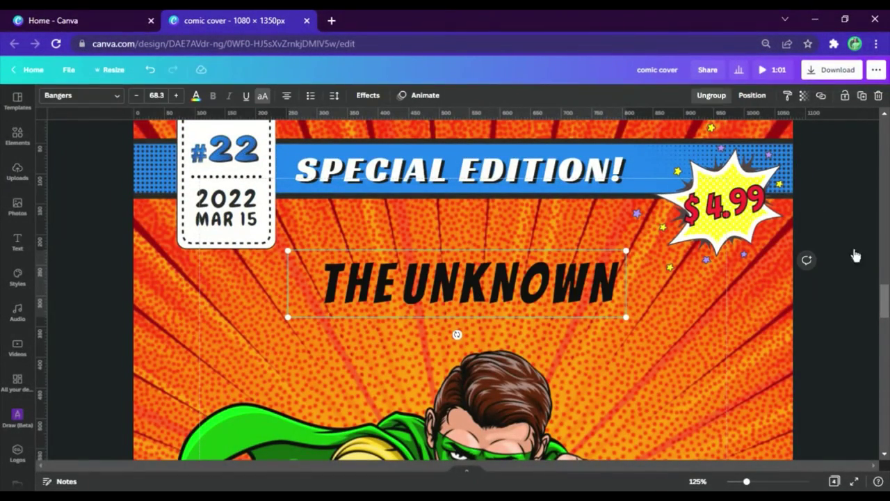
click(860, 256)
drag(483, 304, 432, 356)
click(360, 283)
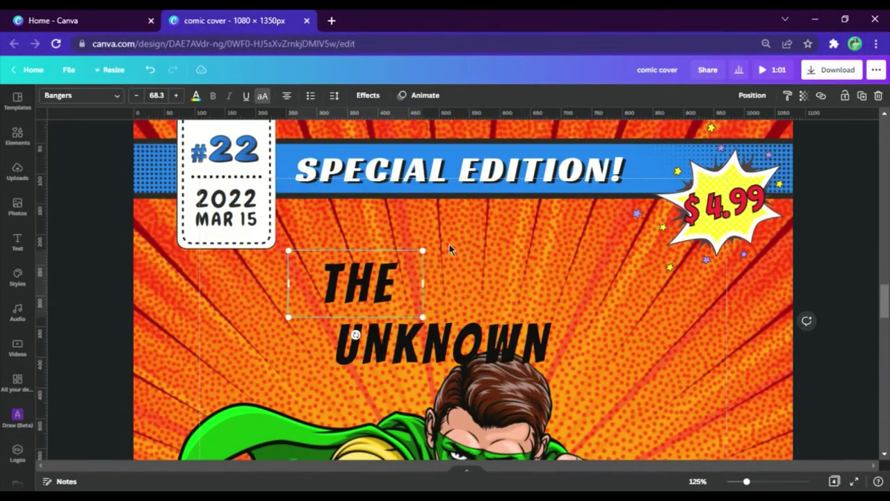
drag(360, 283, 456, 245)
click(468, 344)
drag(468, 344, 475, 304)
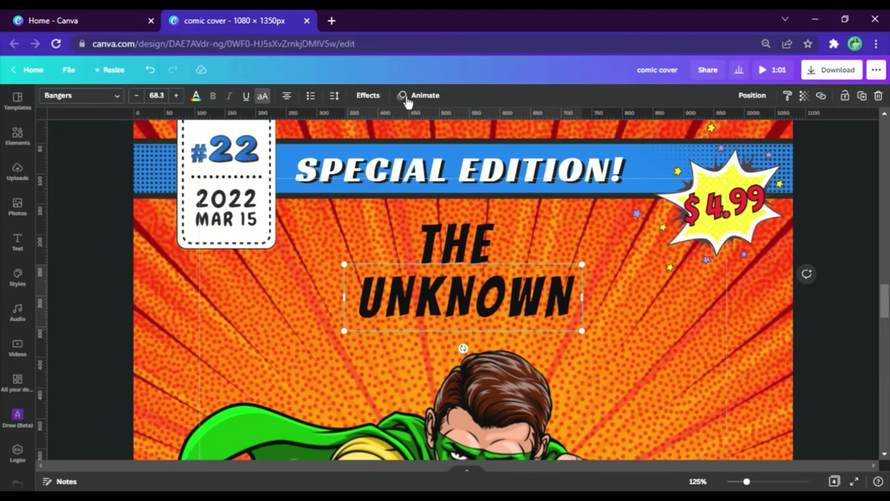
Give "UNKNOWN" a Splice effect with yellow fill and offset 0, and color its outline green.
click(368, 95)
click(123, 236)
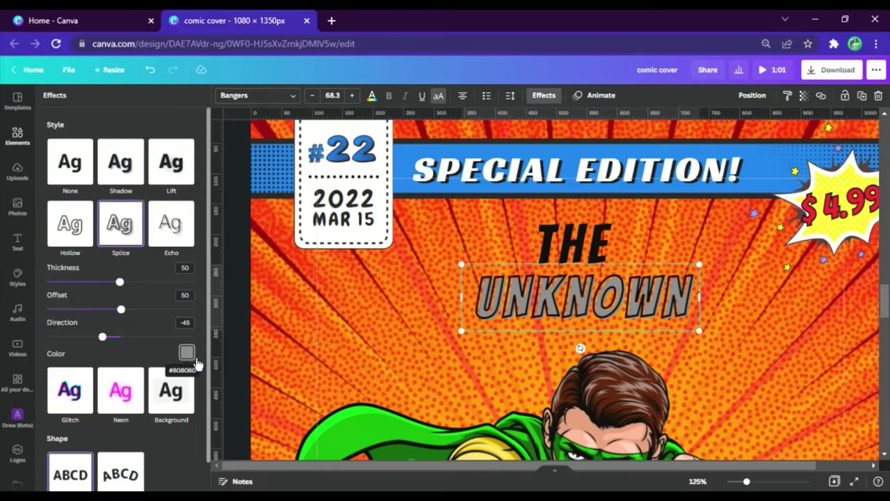
click(188, 353)
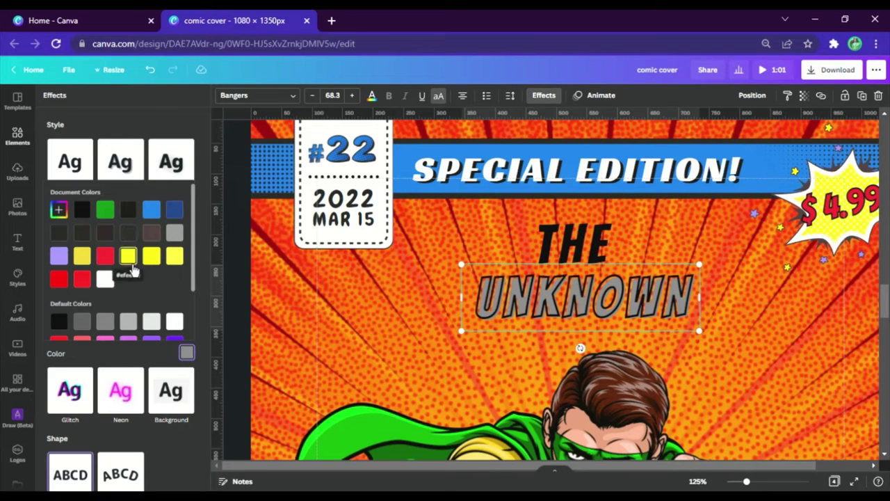
click(129, 258)
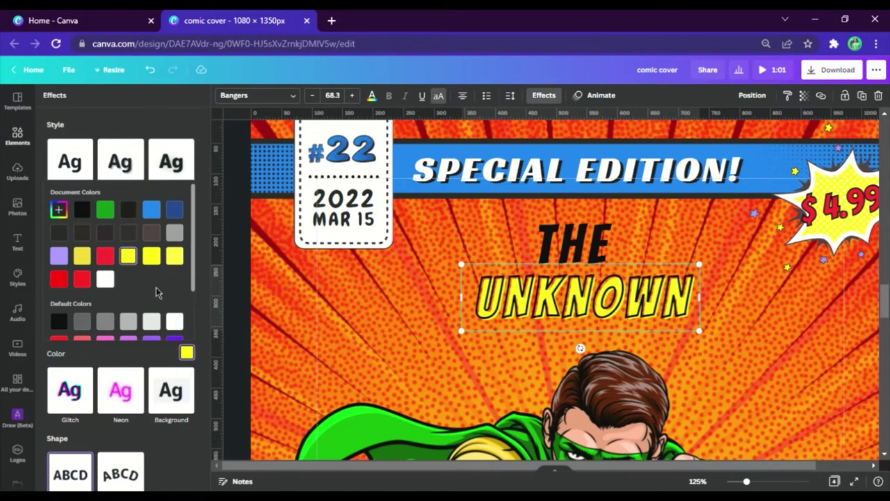
click(145, 350)
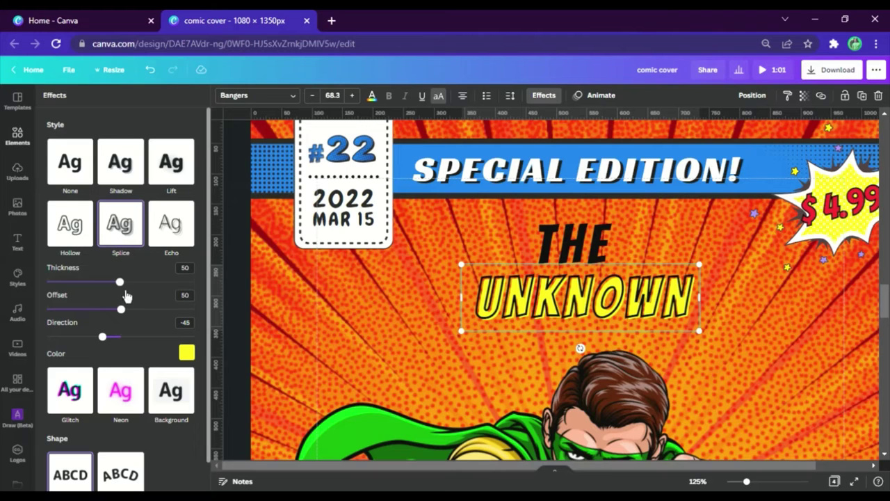
drag(129, 320, 8, 325)
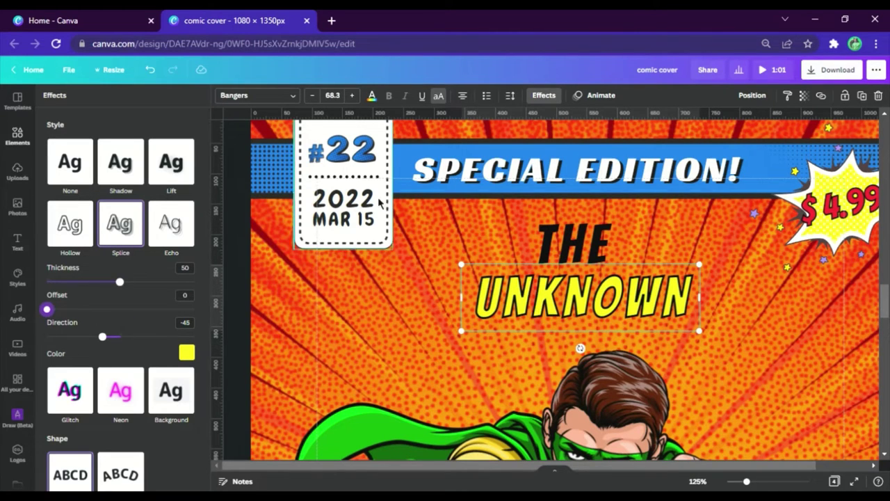
click(372, 96)
click(116, 156)
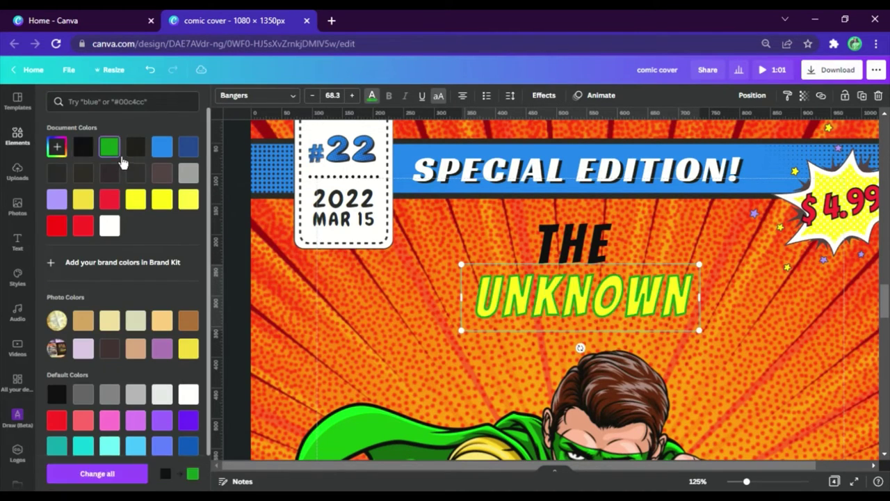
Give "THE" a green outline and a Splice effect with yellow fill and offset 0.
click(570, 254)
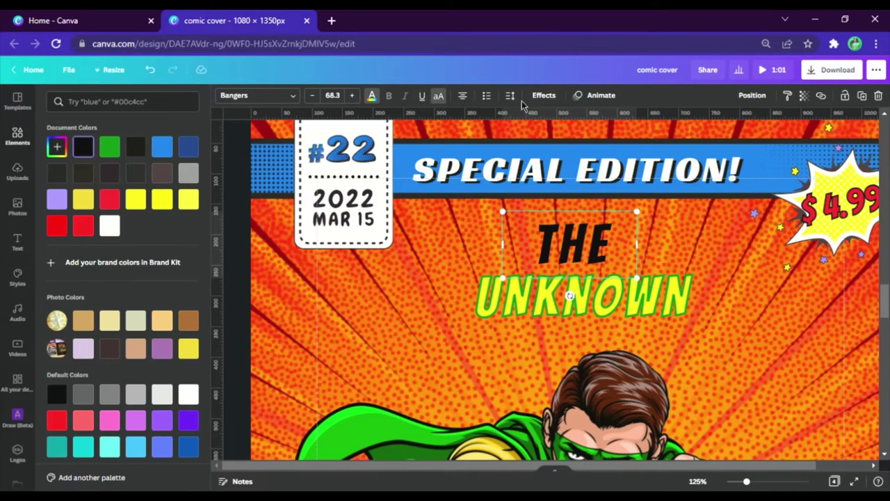
click(541, 95)
click(137, 241)
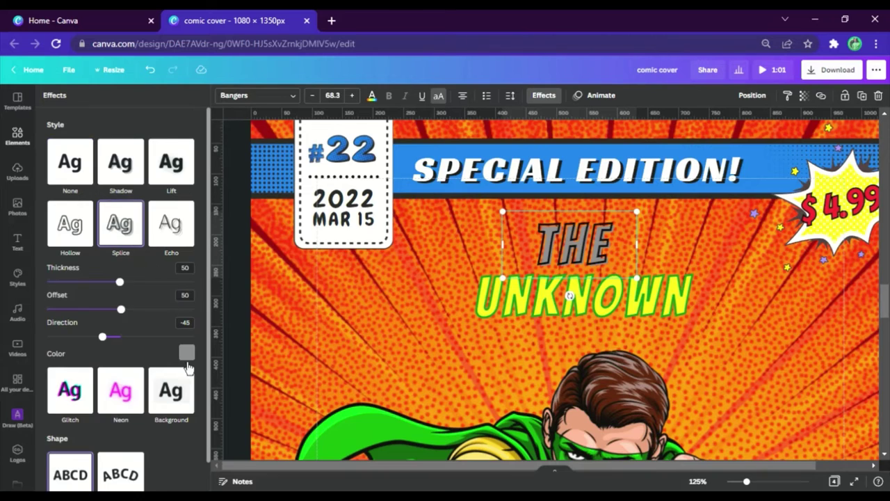
click(186, 351)
click(131, 258)
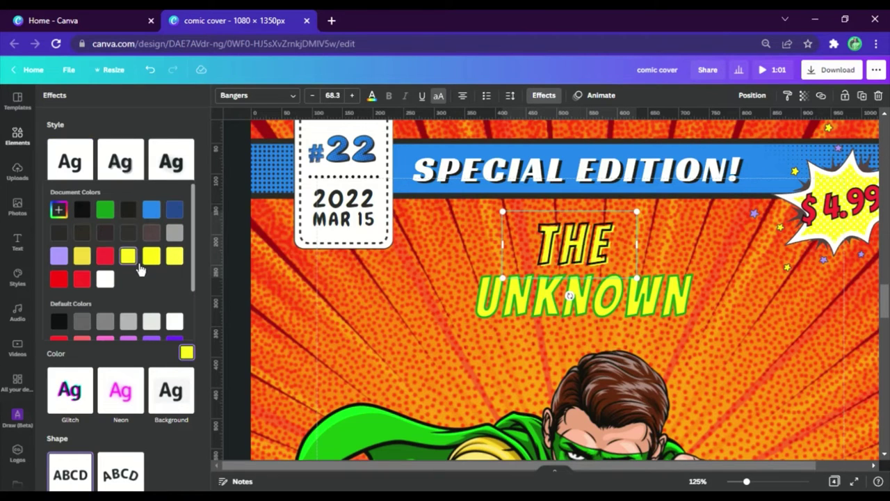
click(371, 95)
click(109, 146)
click(543, 95)
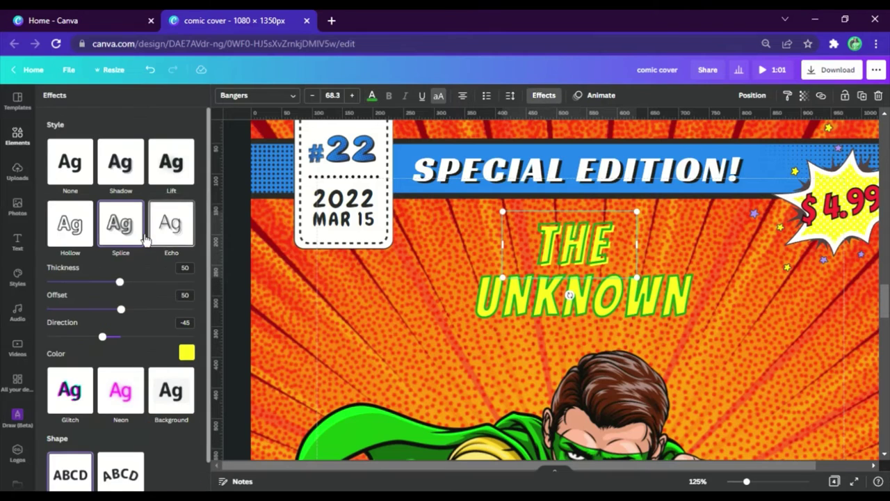
drag(121, 310, 46, 309)
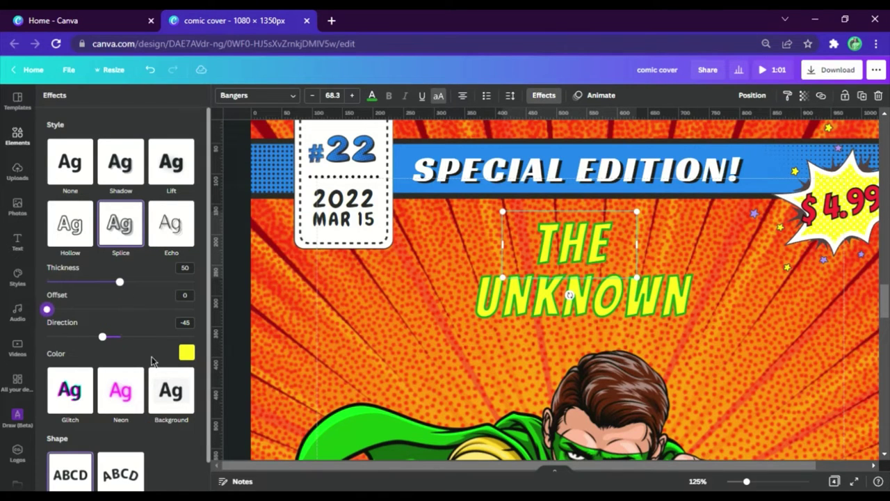
click(443, 293)
Check the finished title on page 1, duplicate "THE" on page 3 and give the copy a Hollow effect with thickness 100.
scroll(549, 369, up, 20)
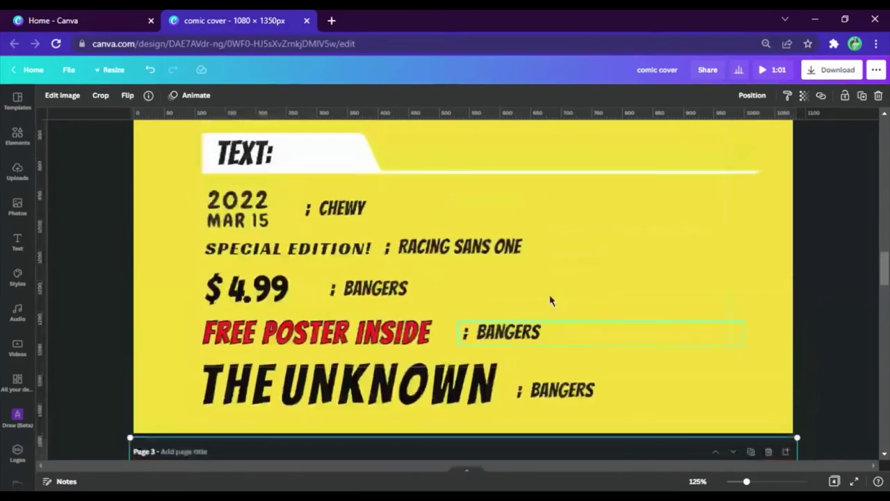
scroll(541, 256, up, 5)
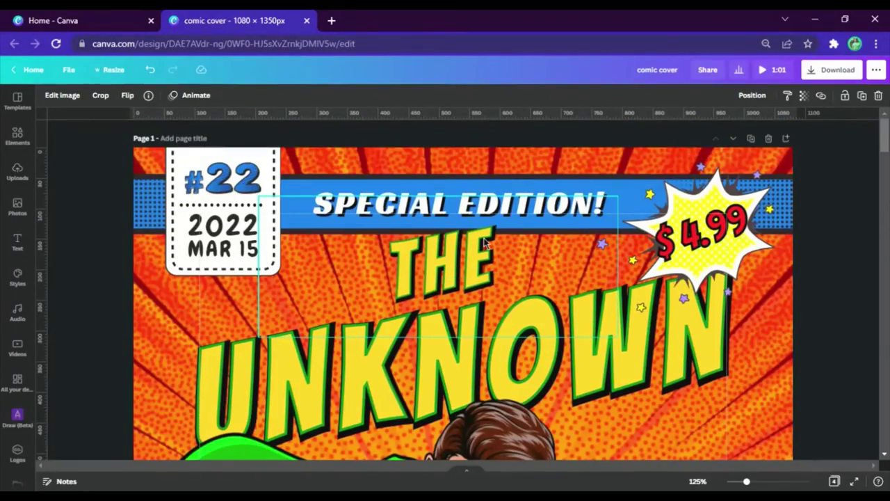
scroll(462, 245, down, 20)
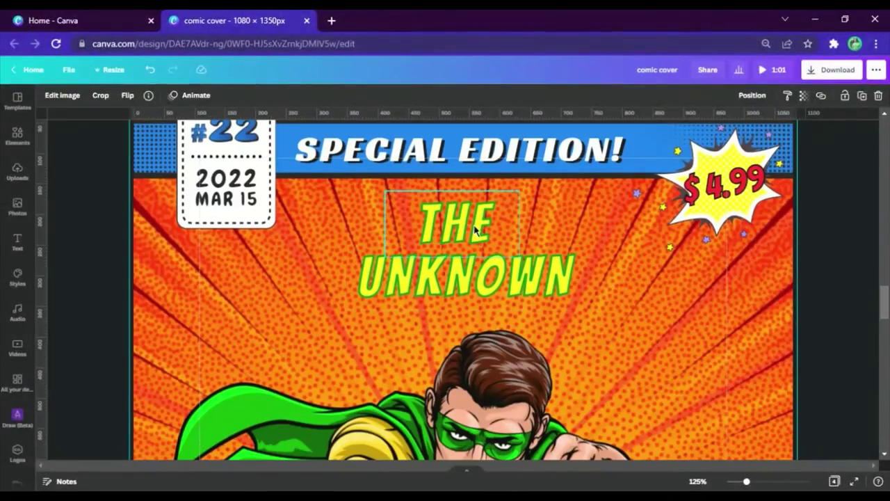
click(477, 231)
key(ctrl+d)
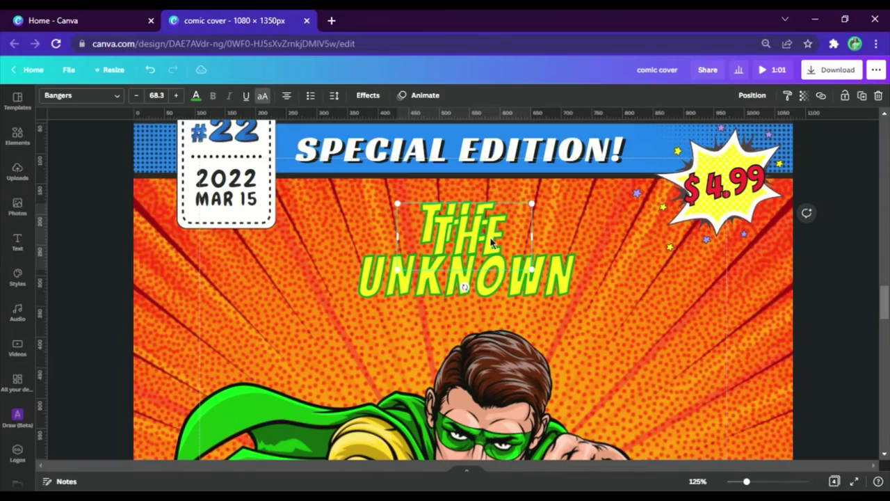
click(368, 95)
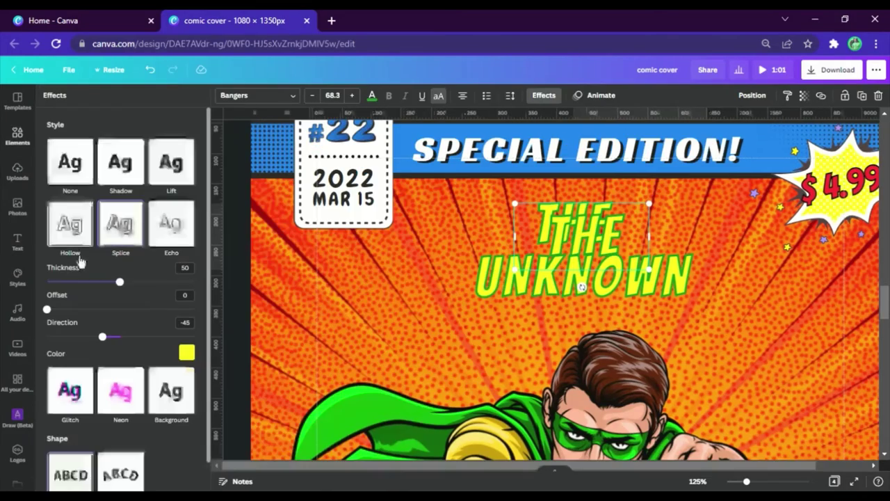
click(70, 224)
drag(119, 281, 189, 281)
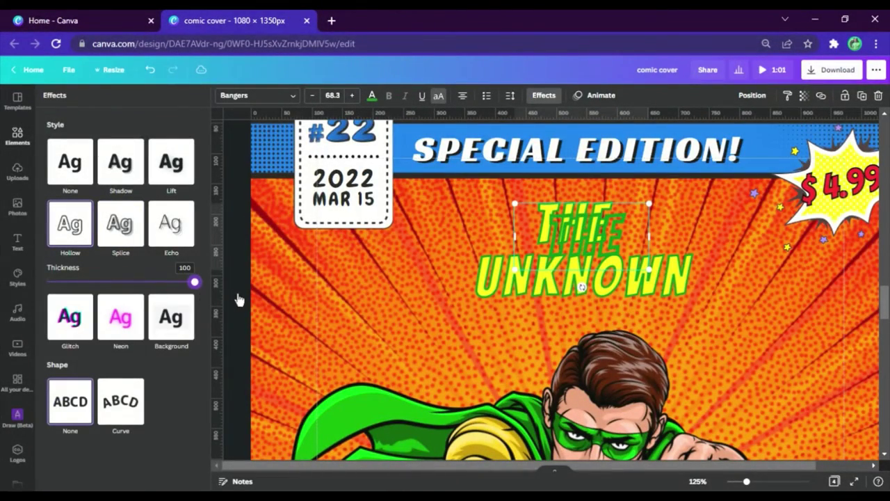
Color the hollow "THE" copy black and align it over the yellow "THE".
click(372, 95)
click(136, 148)
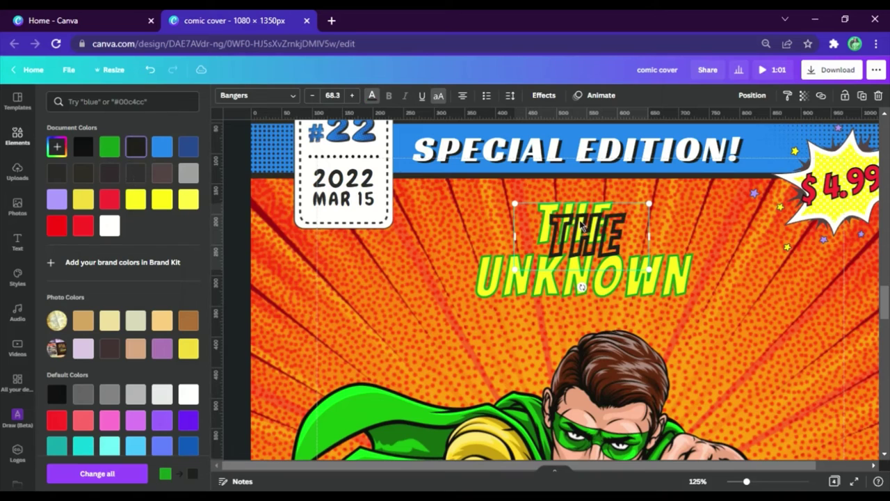
drag(581, 225, 569, 212)
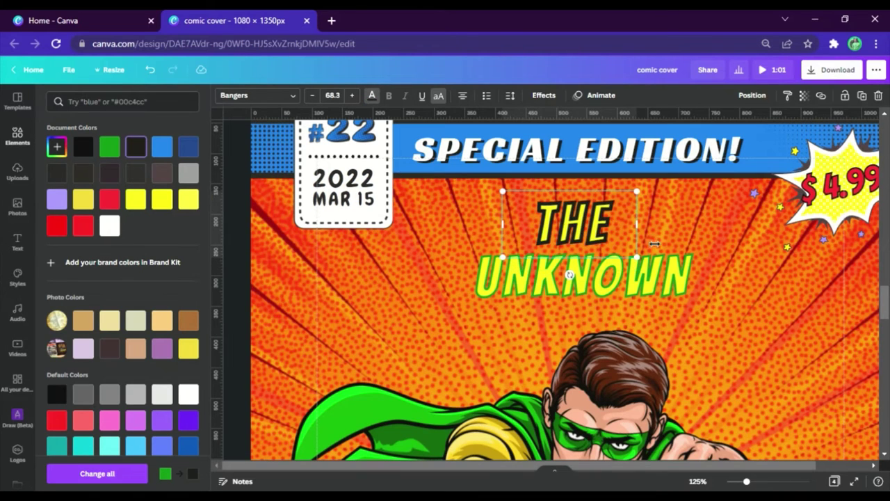
Send the black "THE" copy backward behind the yellow "THE" and shift the yellow text slightly up and left.
click(755, 96)
click(730, 132)
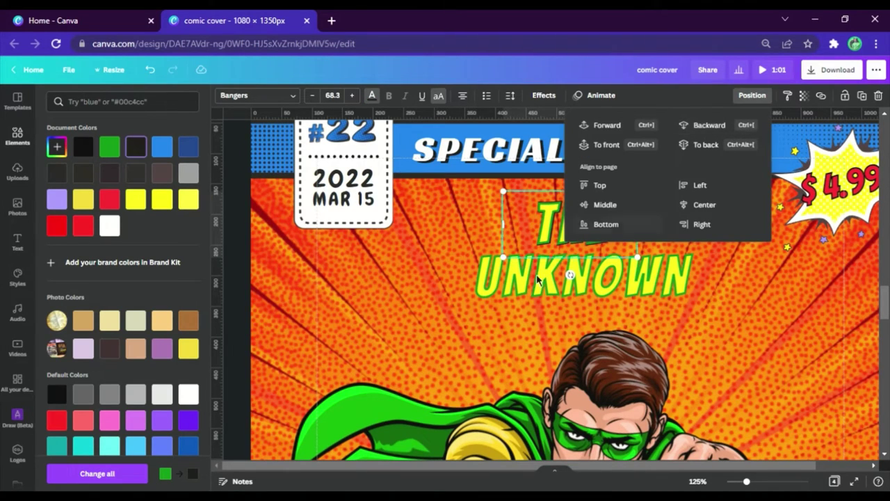
click(373, 279)
click(506, 235)
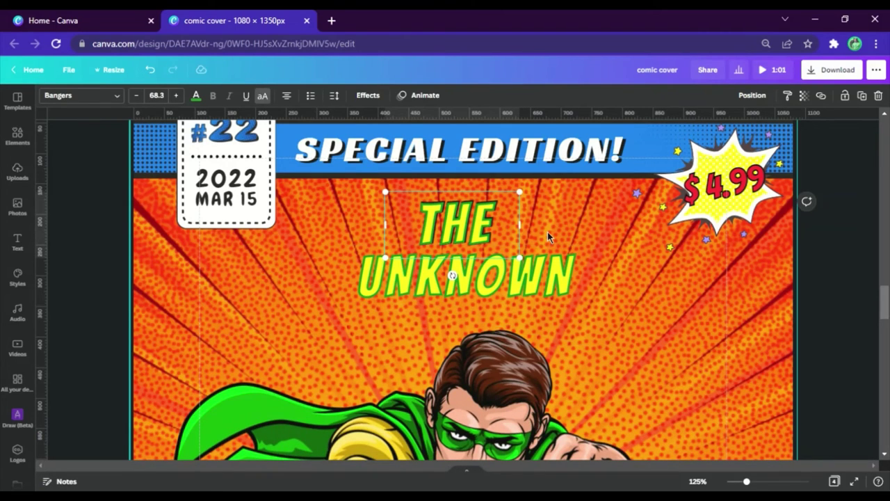
click(565, 248)
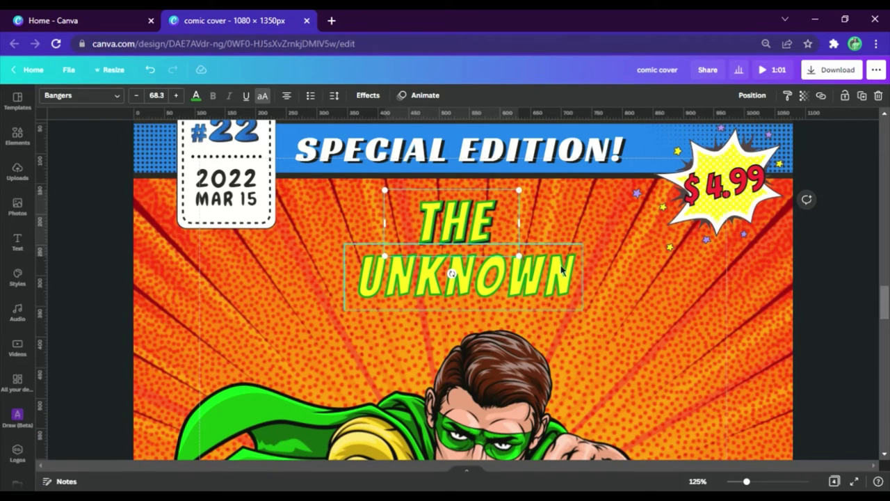
Duplicate the yellow "UNKNOWN" text on page 3 and give the copy a Hollow effect with thickness 100.
key(ctrl+d)
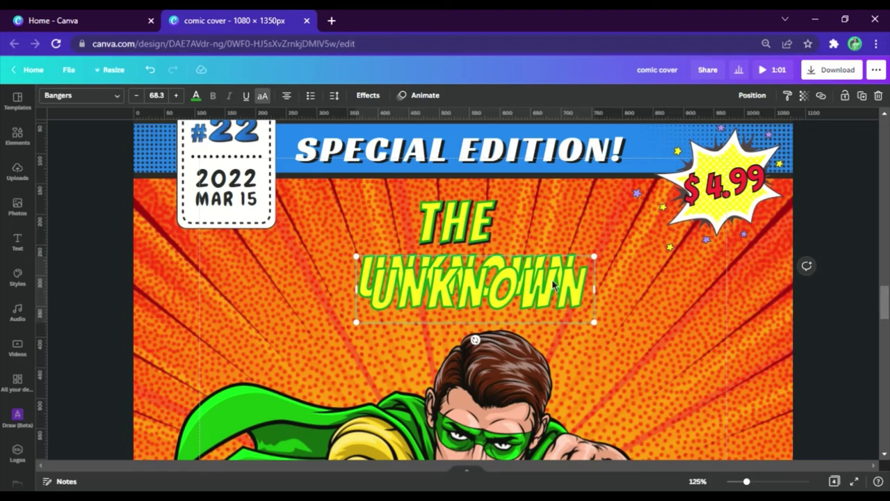
click(368, 95)
click(69, 222)
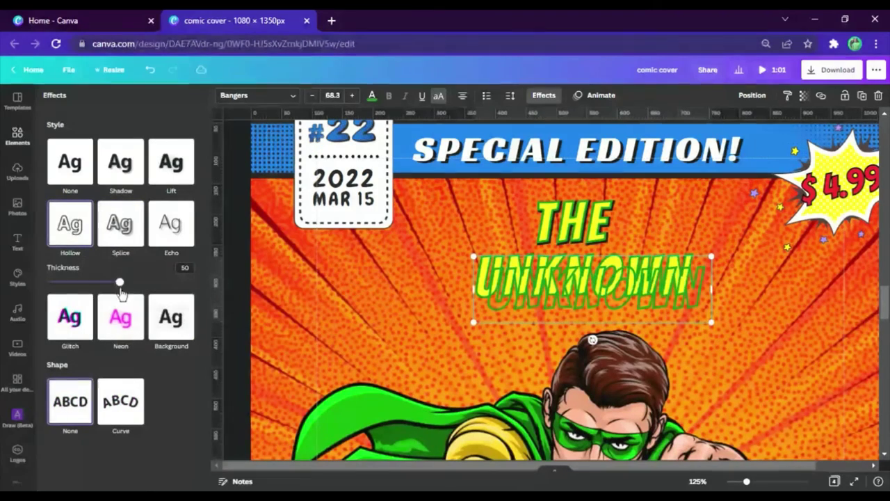
drag(122, 281, 194, 282)
Color the hollow "UNKNOWN" copy black and align it over the yellow "UNKNOWN", offset slightly to the right.
click(372, 96)
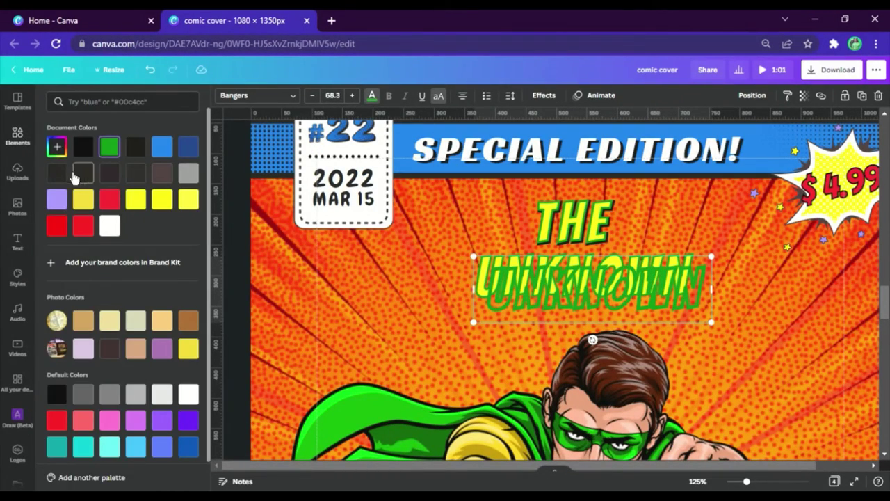
click(83, 146)
drag(554, 297, 551, 285)
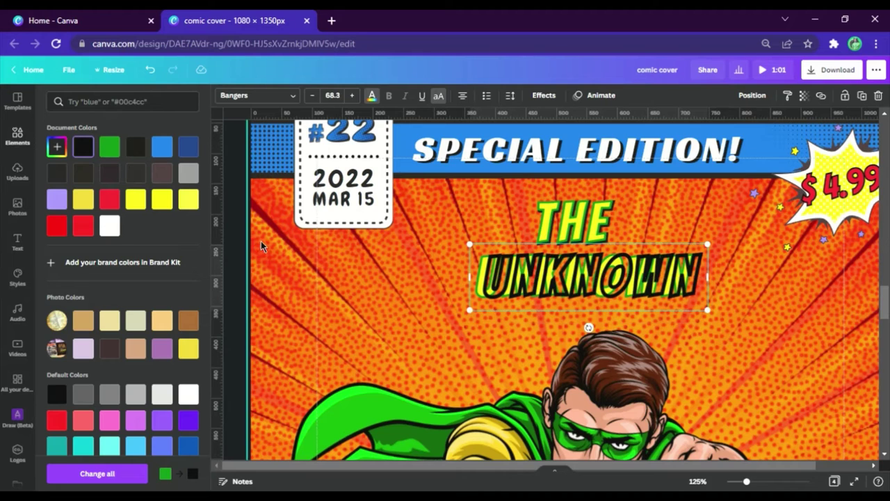
Send the black "UNKNOWN" copy backward behind the yellow "UNKNOWN".
click(246, 256)
click(752, 96)
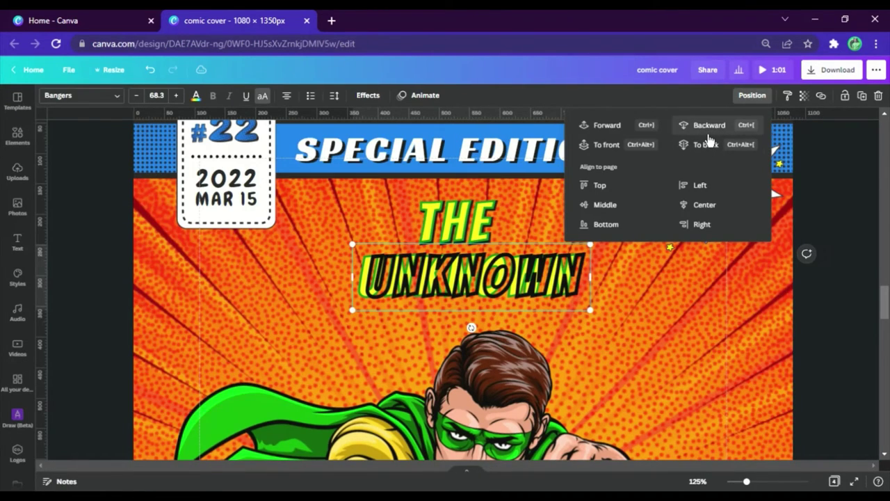
click(709, 125)
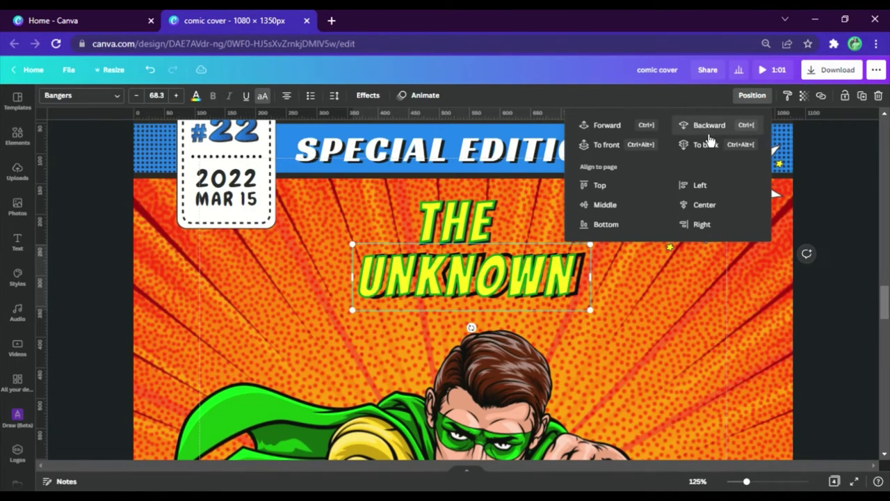
click(823, 311)
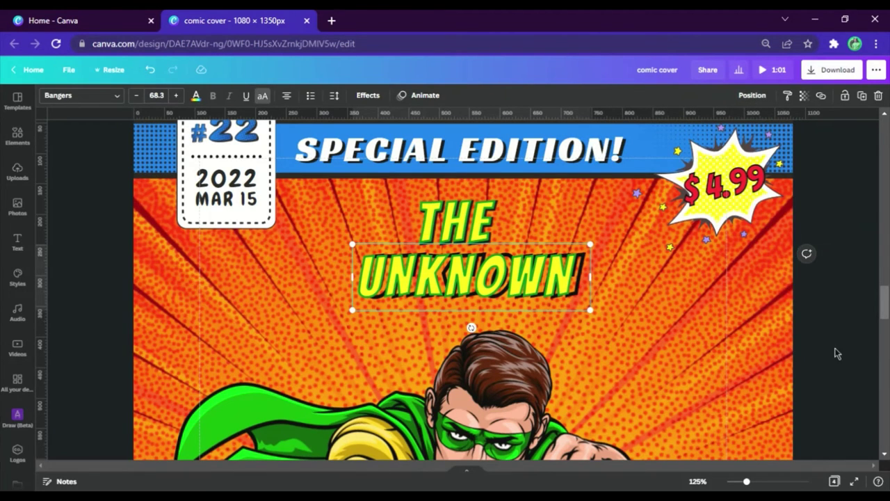
click(834, 353)
Nudge the yellow "UNKNOWN" slightly right and up over its black copy.
click(583, 295)
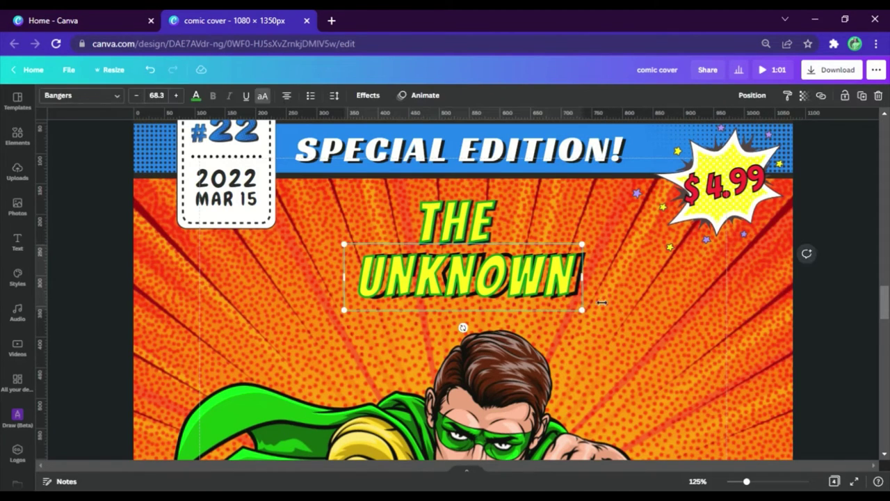
key(Right)
key(Right)
key(Right)
key(Right)
key(Right)
key(Right)
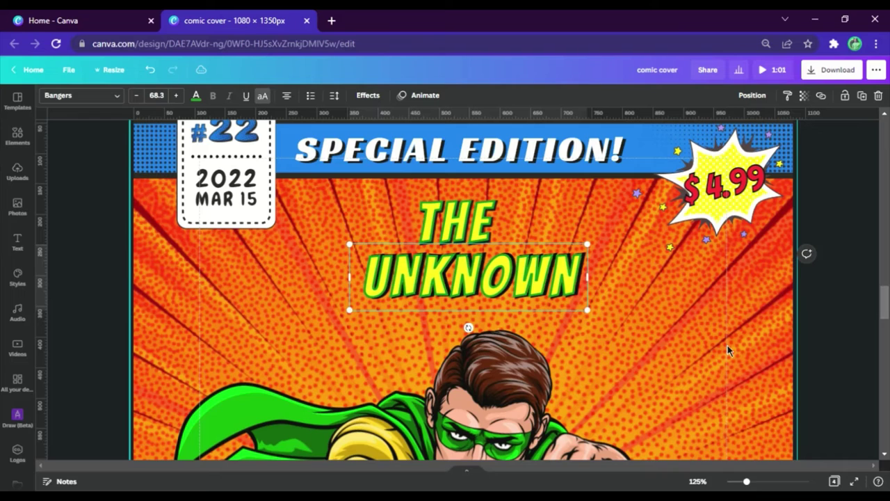
key(Up)
key(Up)
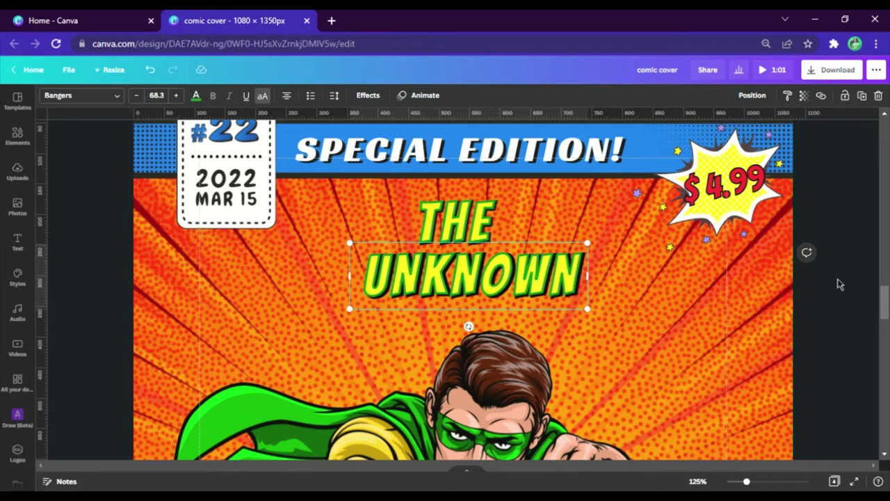
click(838, 283)
Group the yellow "UNKNOWN" with its black copy, and group the yellow "THE" with its black copy.
click(565, 286)
click(303, 292)
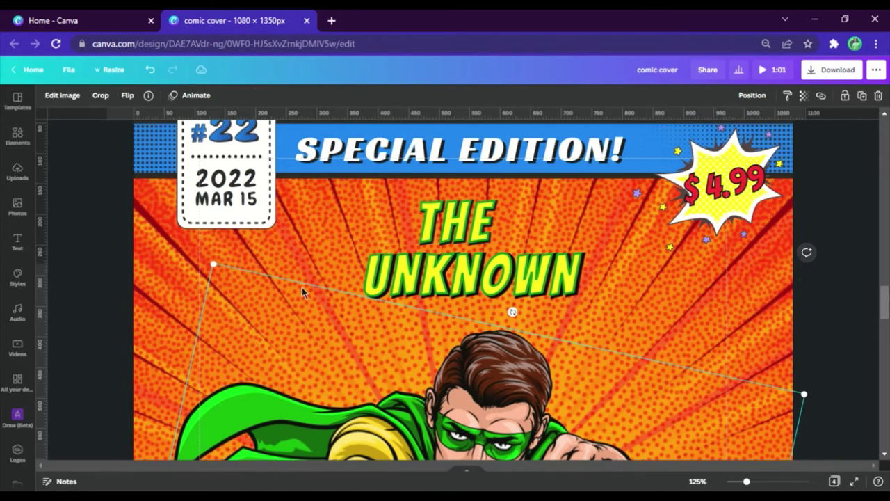
click(286, 266)
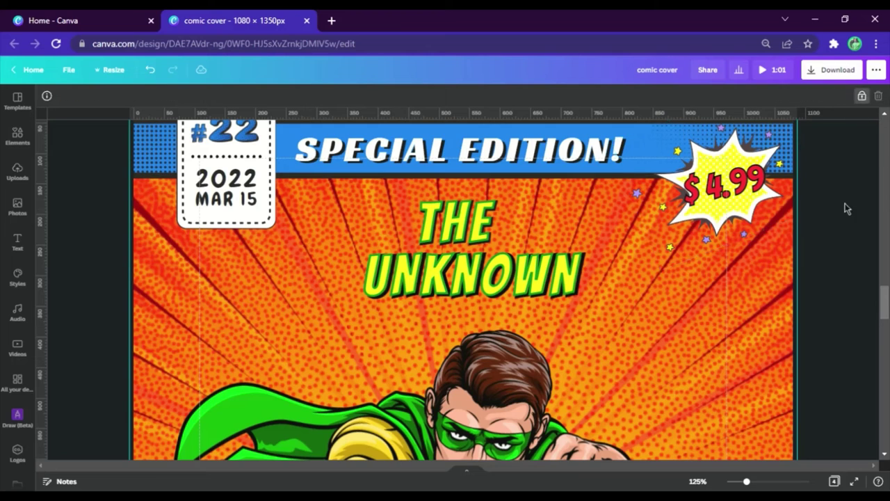
click(550, 284)
shift+click(762, 152)
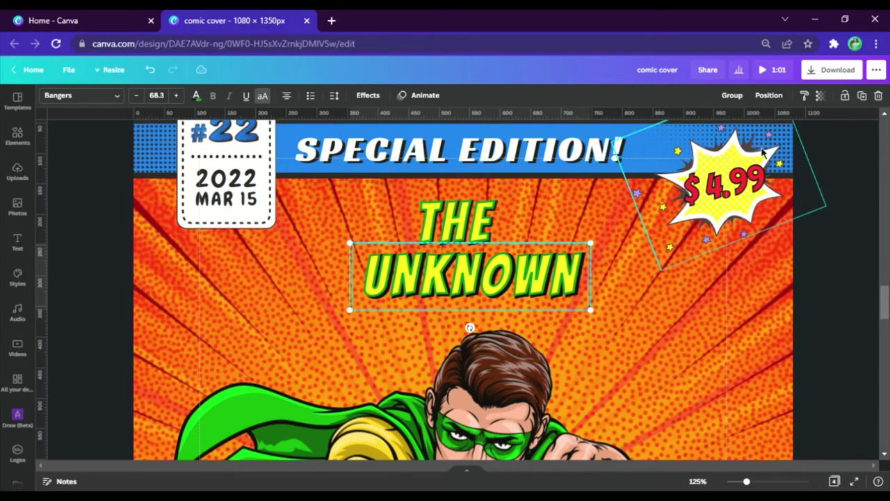
click(742, 101)
click(484, 215)
click(740, 99)
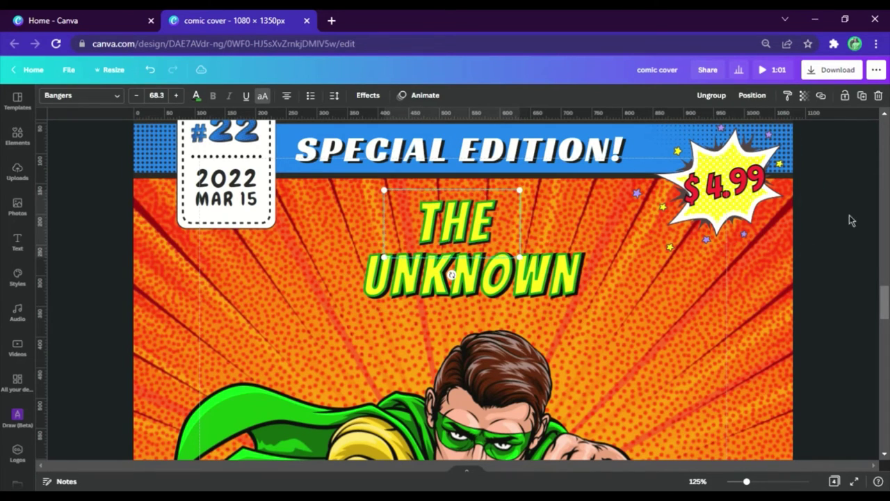
click(849, 215)
Enlarge the "THE" and "UNKNOWN" groups together and move them up and left above the hero's face.
click(527, 276)
shift+click(490, 224)
drag(596, 319, 834, 431)
drag(561, 322, 424, 275)
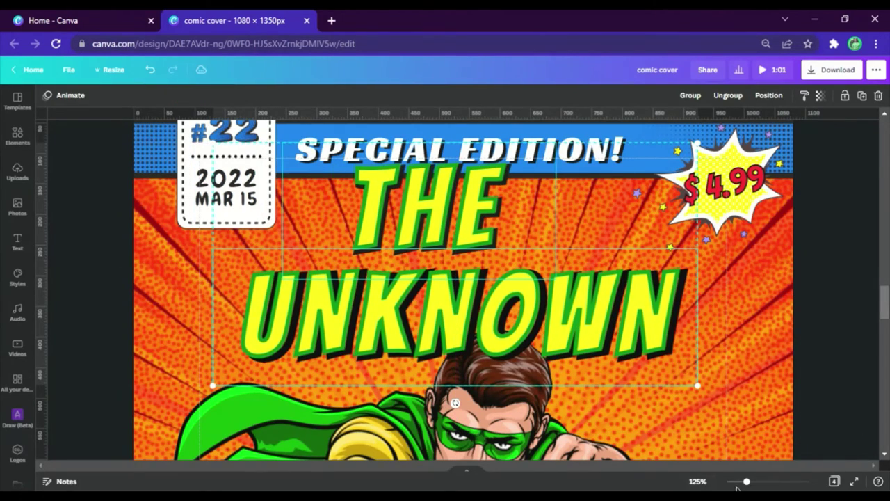
Enlarge the title further to span most of the page width, recenter it and tilt it slightly counterclockwise.
click(697, 482)
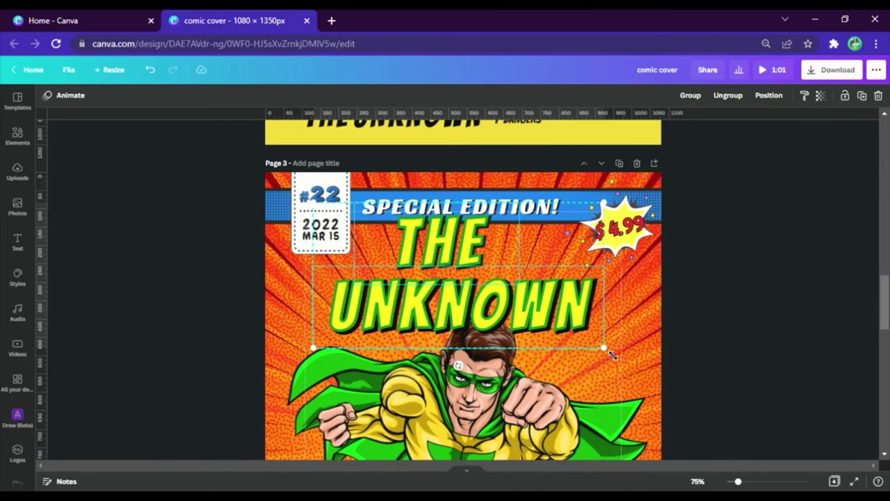
drag(651, 381, 656, 373)
drag(572, 326, 547, 317)
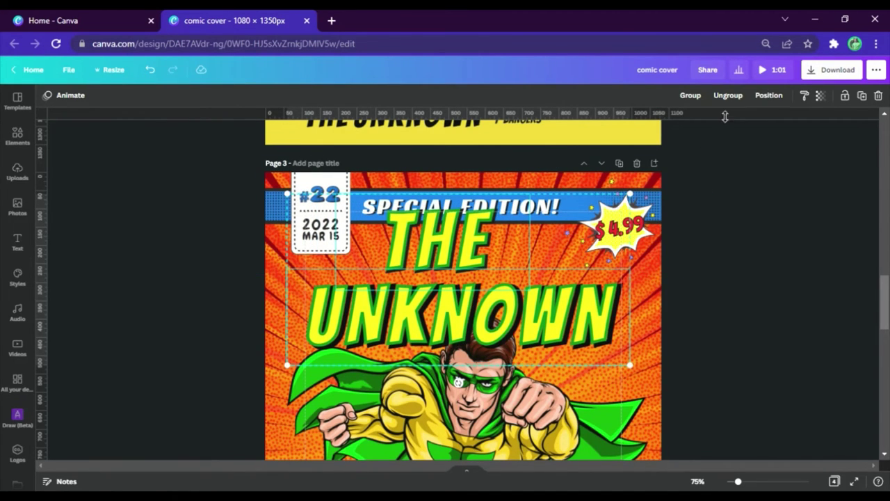
drag(458, 381, 494, 402)
click(691, 226)
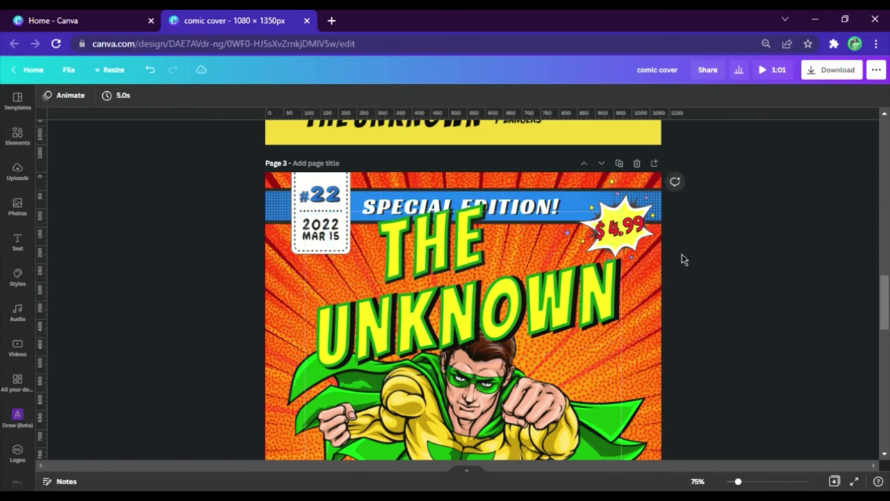
Compare with the title on page 1, shrink "THE" to about size 93 and place it centered below the banner.
scroll(672, 248, up, 15)
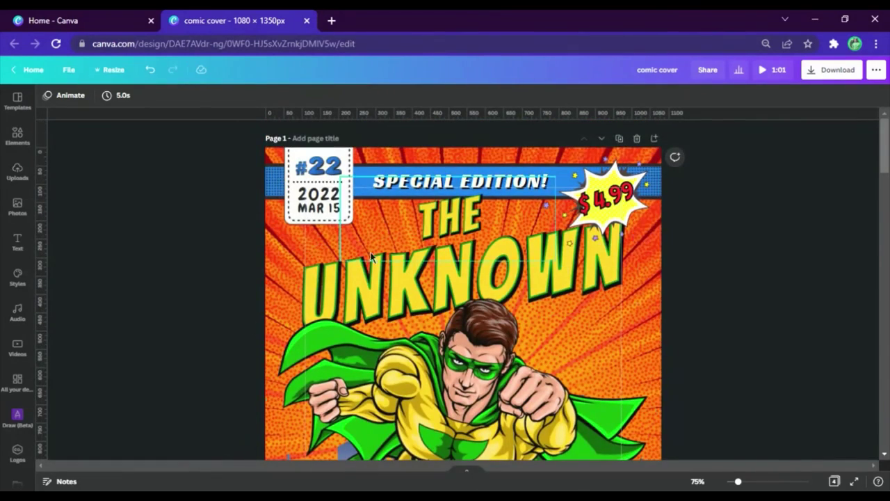
scroll(464, 212, down, 15)
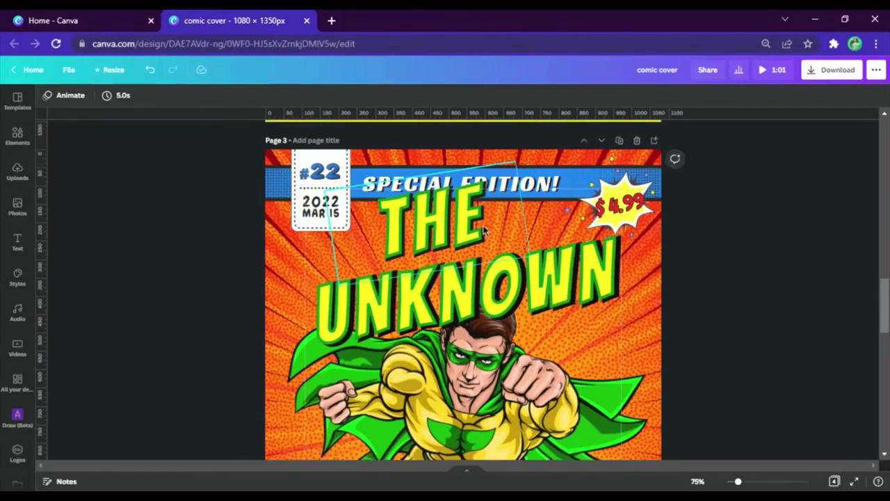
click(516, 171)
drag(515, 161, 433, 223)
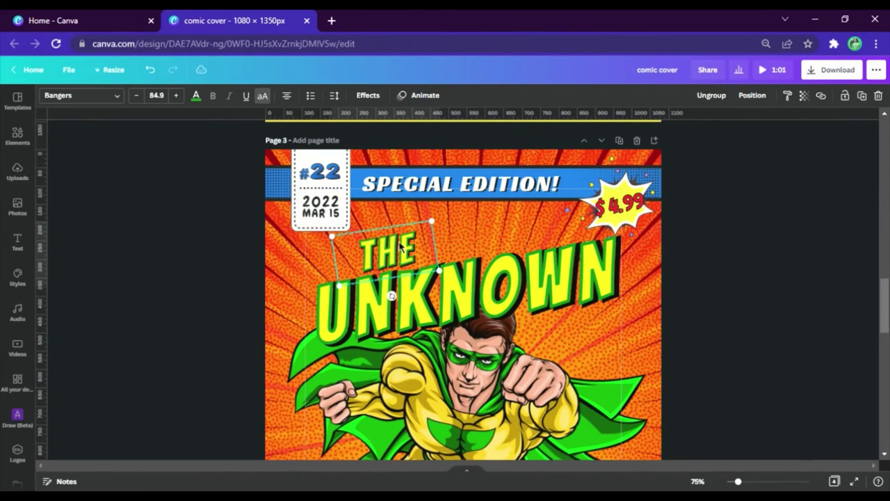
drag(406, 252, 525, 254)
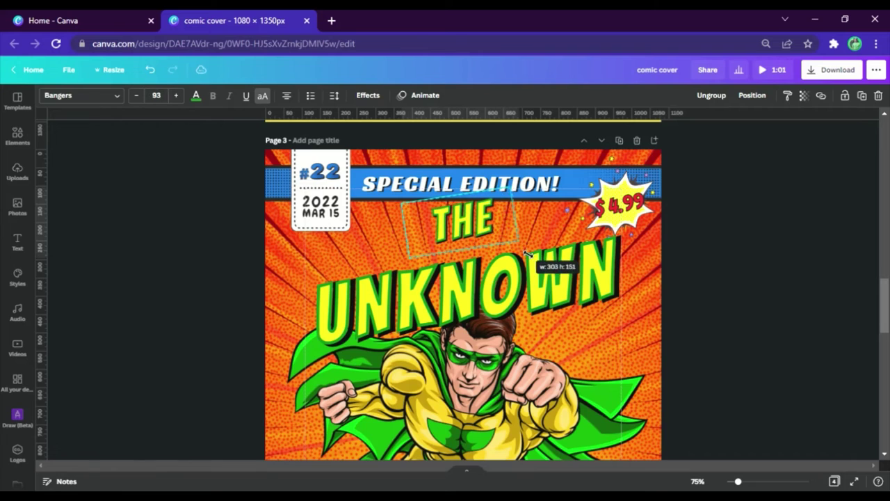
Enlarge "UNKNOWN" to about size 168 and move it up closer to "THE", centered on the page.
click(500, 281)
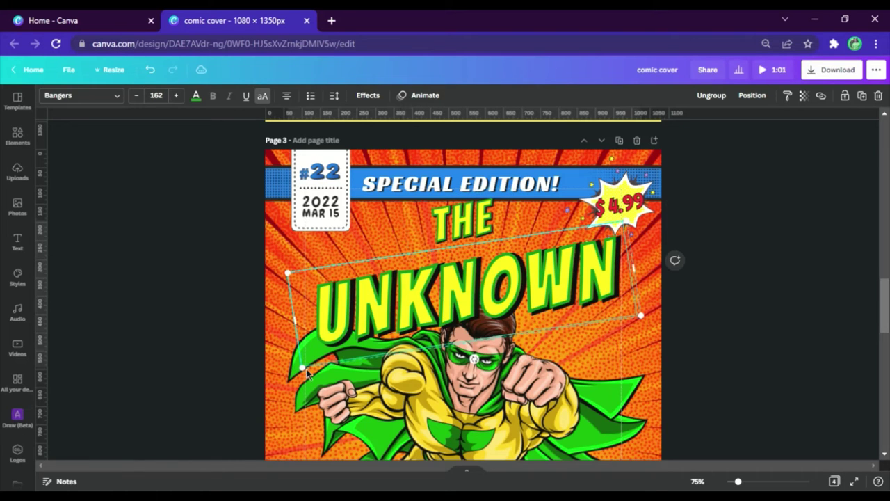
drag(305, 371, 294, 377)
drag(502, 295, 500, 281)
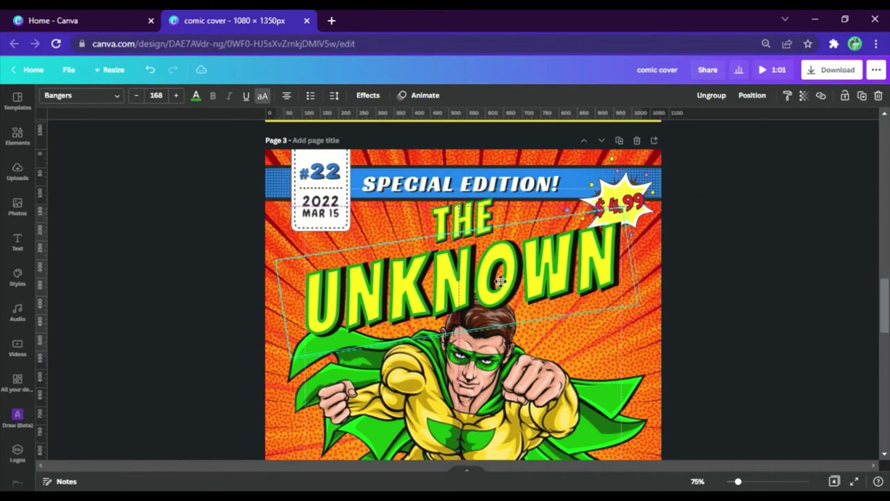
Bring the superhero image forward so that his head overlaps "UNKNOWN".
click(685, 356)
click(750, 95)
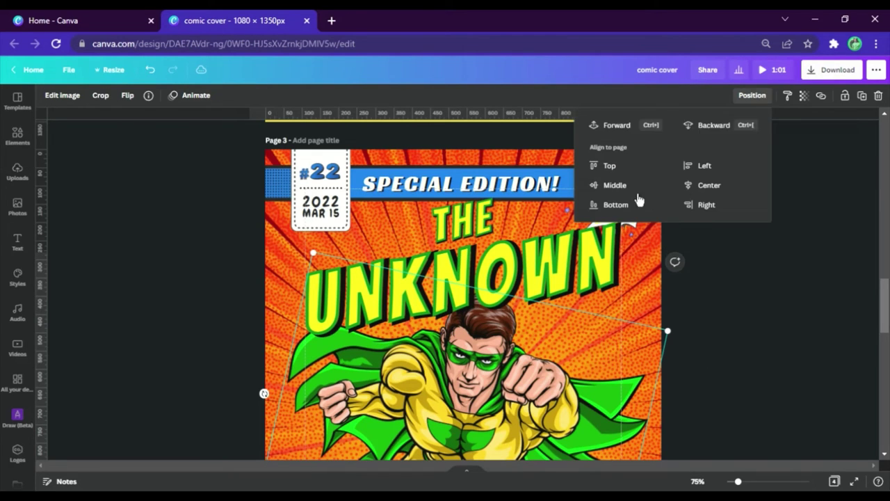
click(616, 127)
click(744, 243)
scroll(742, 211, down, 1)
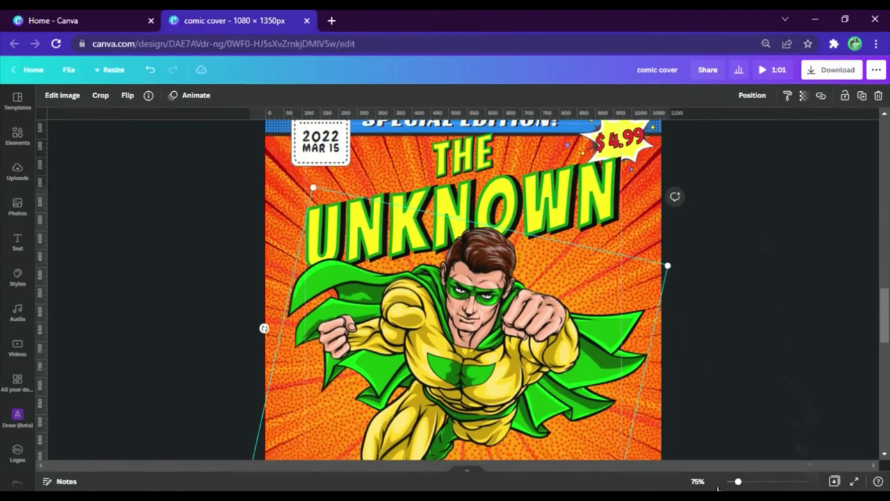
Send the "UNKNOWN" group backward one level and deselect it.
click(706, 482)
click(701, 373)
click(706, 213)
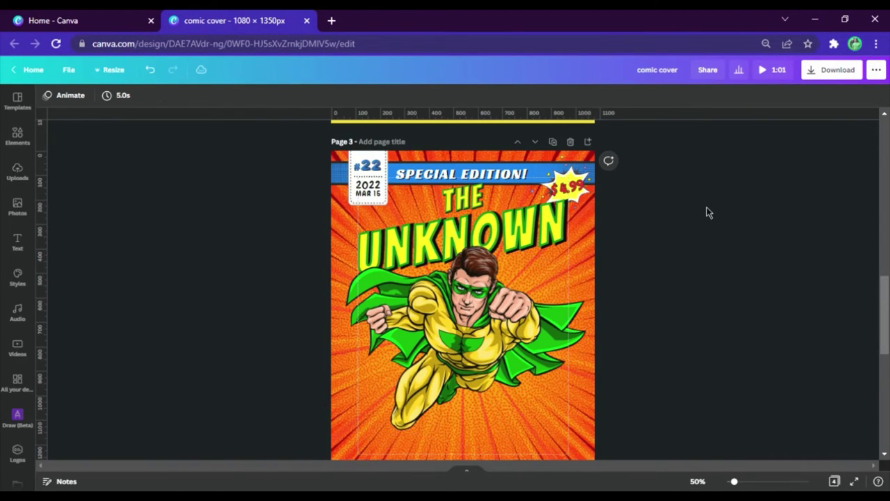
click(513, 241)
click(749, 95)
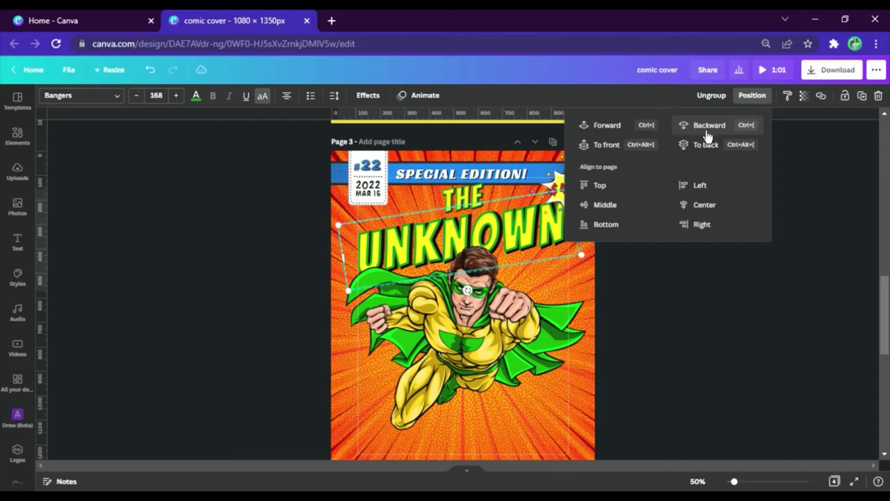
click(706, 132)
click(609, 330)
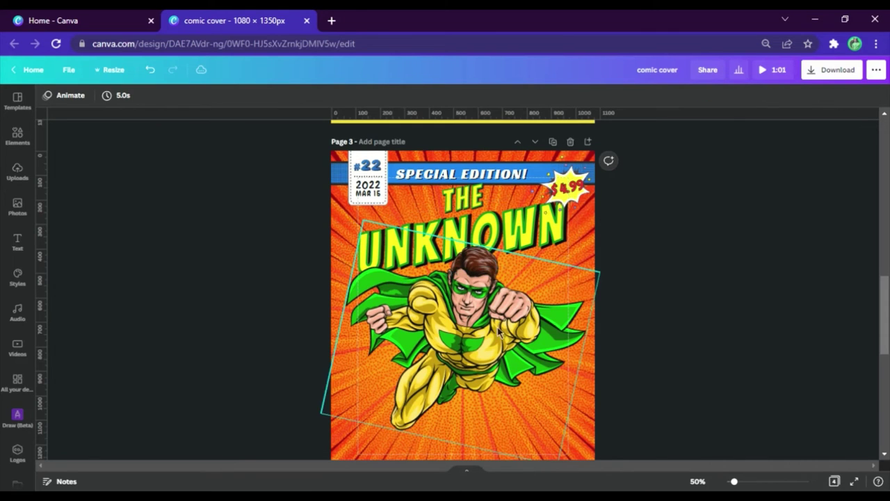
Check the lower part of the cover on page 1 and copy the city buildings graphic from page 2.
scroll(564, 253, down, 4)
scroll(561, 252, up, 4)
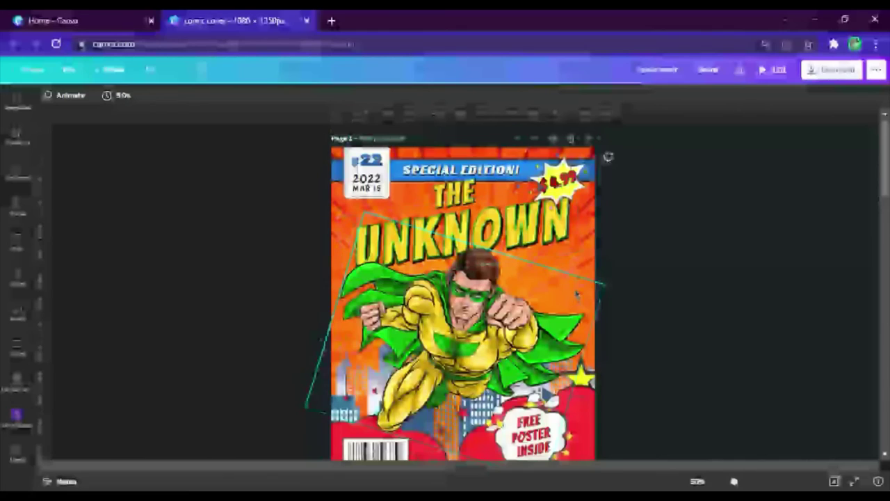
scroll(556, 278, down, 1)
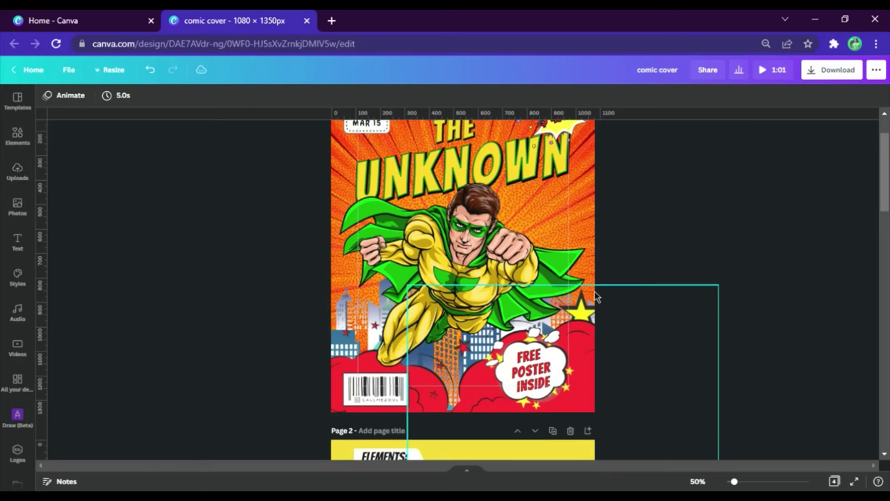
scroll(659, 199, down, 6)
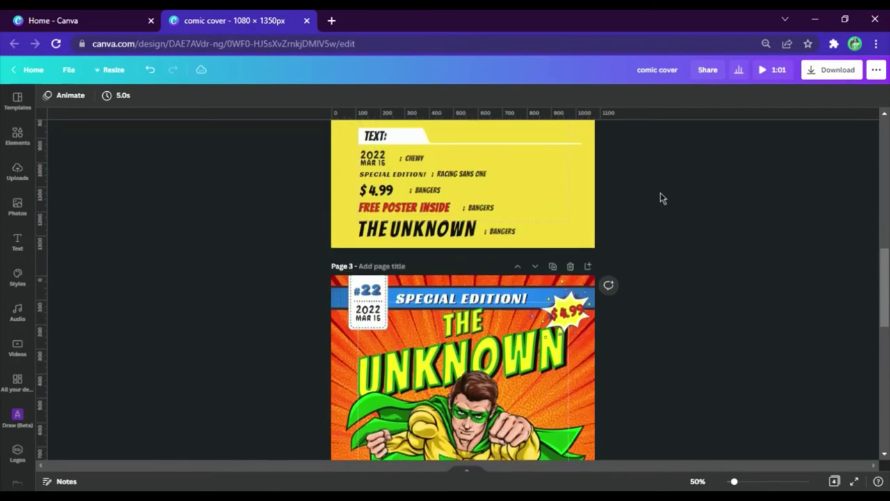
scroll(660, 198, up, 2)
click(511, 162)
key(ctrl+c)
Paste the city buildings onto page 3, enlarge them beyond the page width and place them across the cover's lower part.
scroll(507, 188, down, 8)
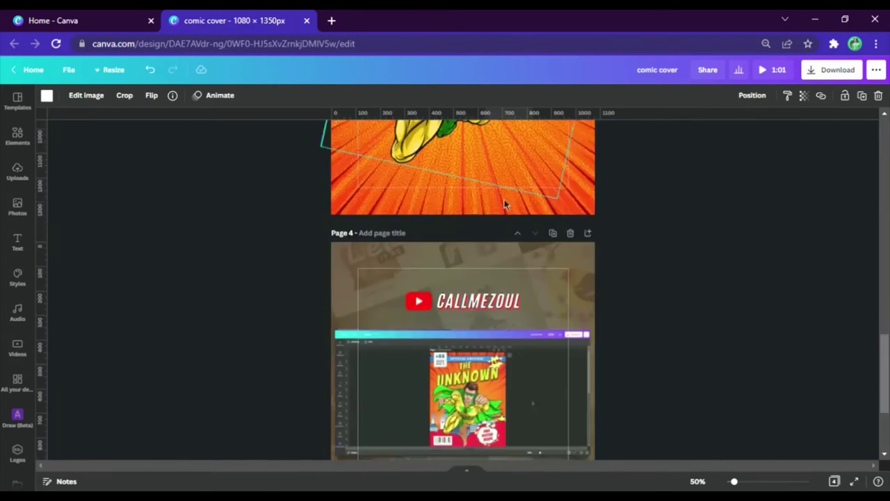
scroll(472, 211, up, 2)
key(ctrl+v)
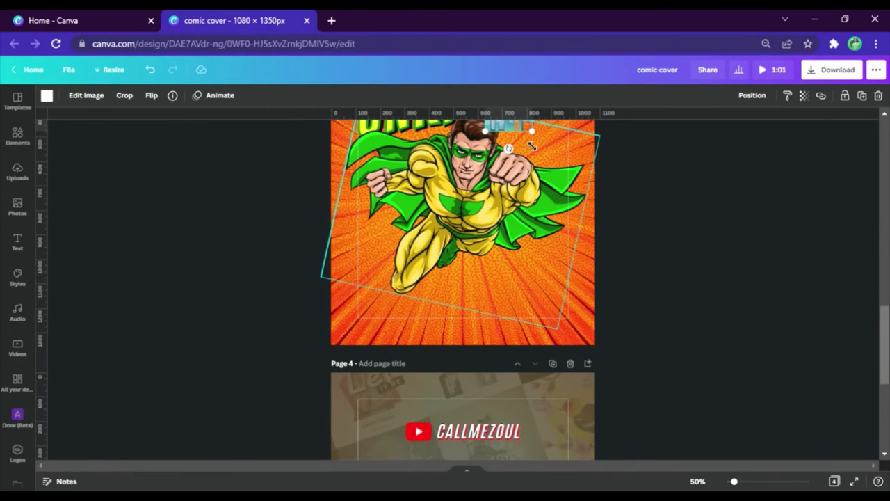
drag(532, 145, 709, 274)
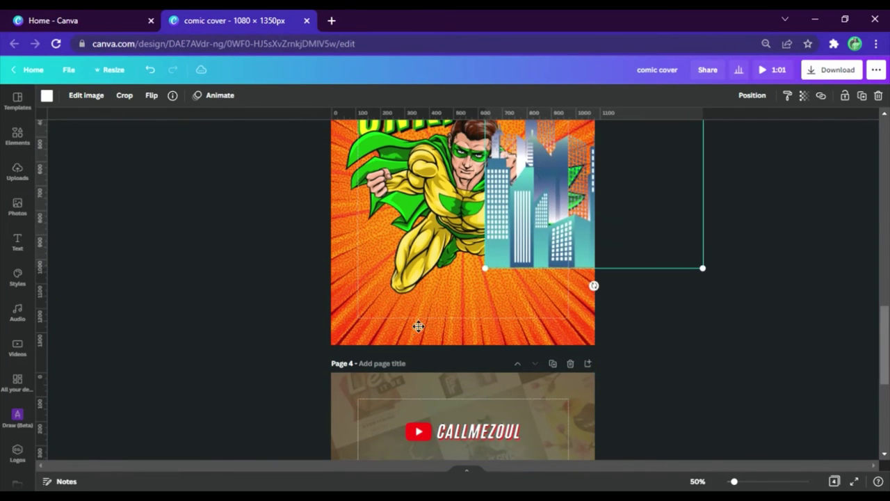
drag(596, 244, 415, 321)
drag(524, 172, 646, 178)
drag(574, 330, 579, 384)
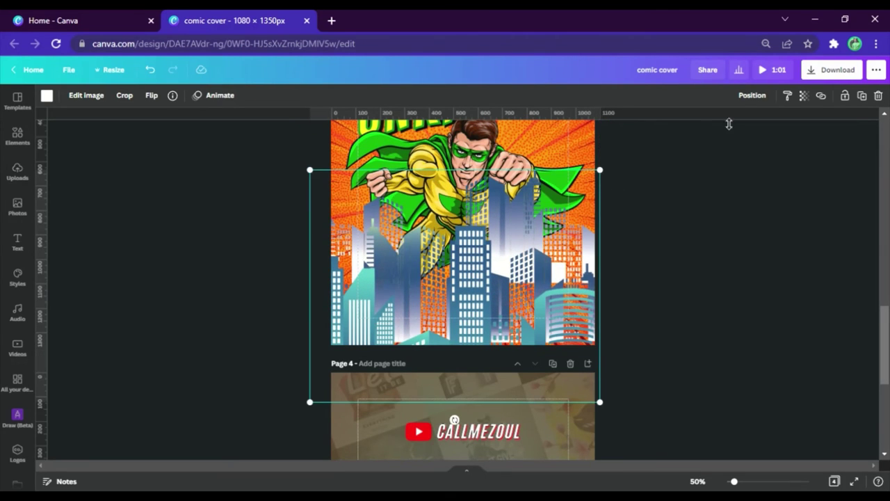
Send the city buildings backward behind the superhero and deselect them.
click(751, 95)
click(723, 127)
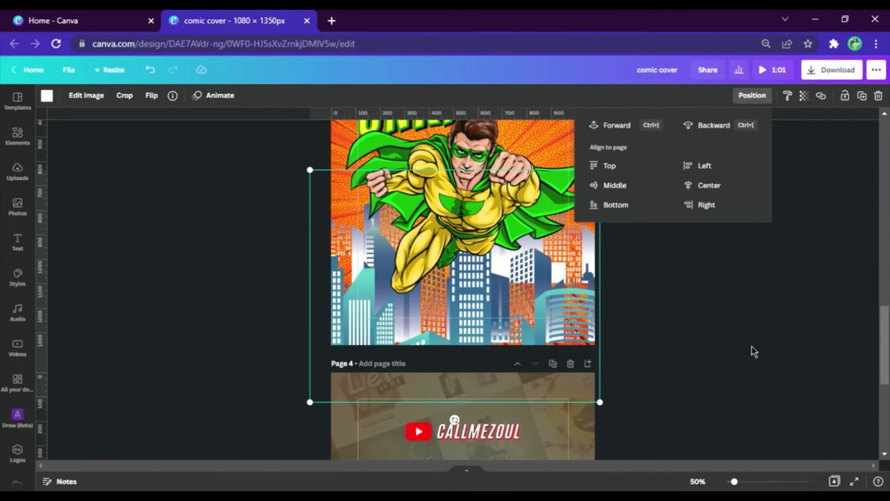
scroll(750, 299, up, 3)
click(705, 217)
Copy the red comic explosion effect from page 2 onto page 3, enlarging it to fill the cover's lower-right corner.
scroll(706, 217, up, 5)
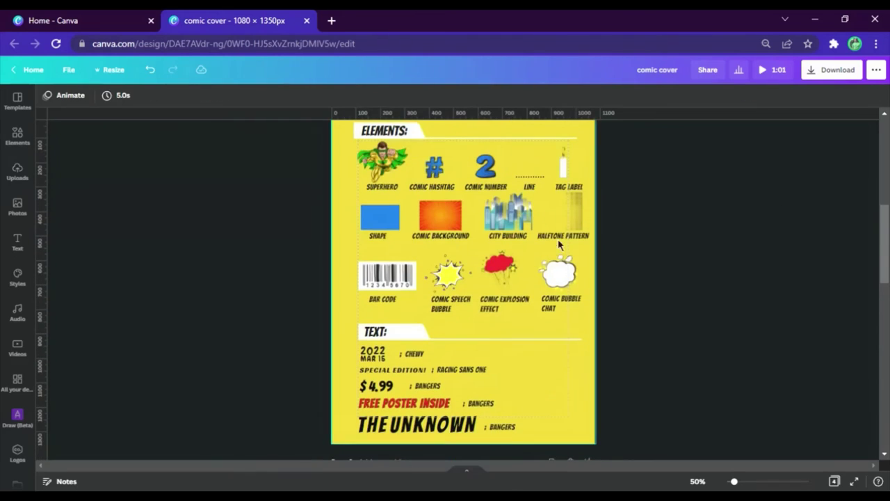
click(506, 271)
scroll(504, 260, down, 6)
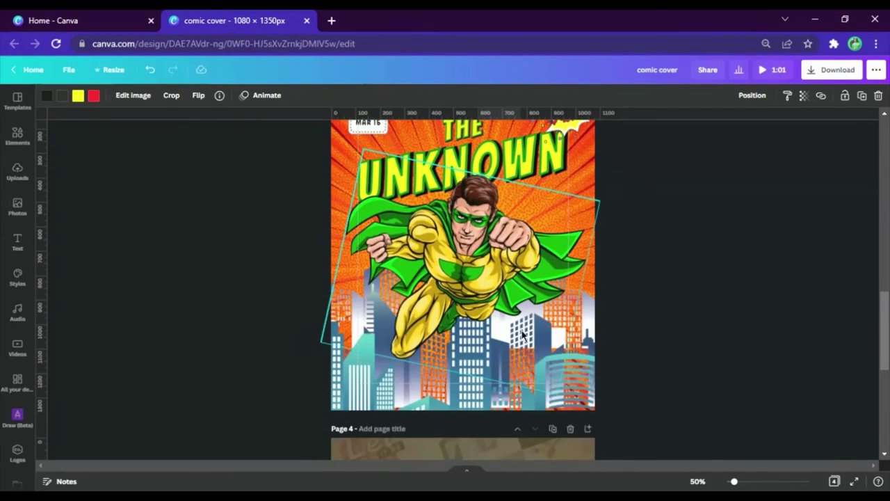
click(524, 357)
key(ctrl+v)
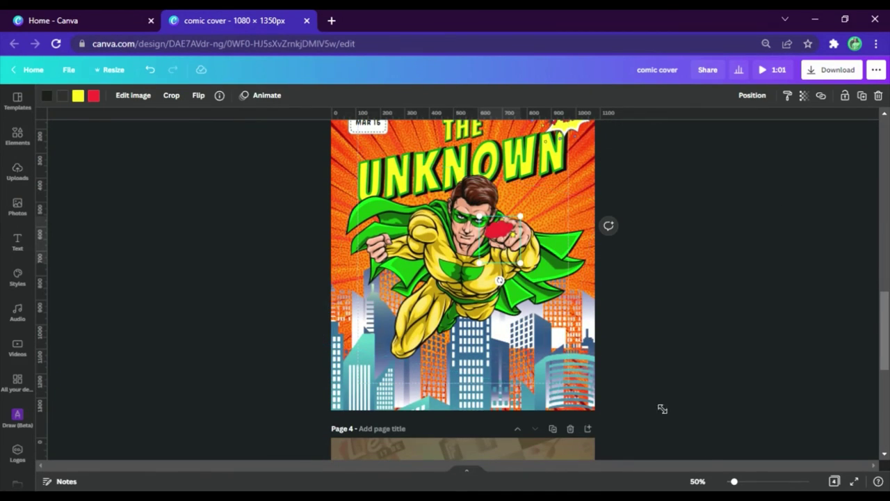
drag(661, 409, 733, 477)
drag(575, 315, 558, 388)
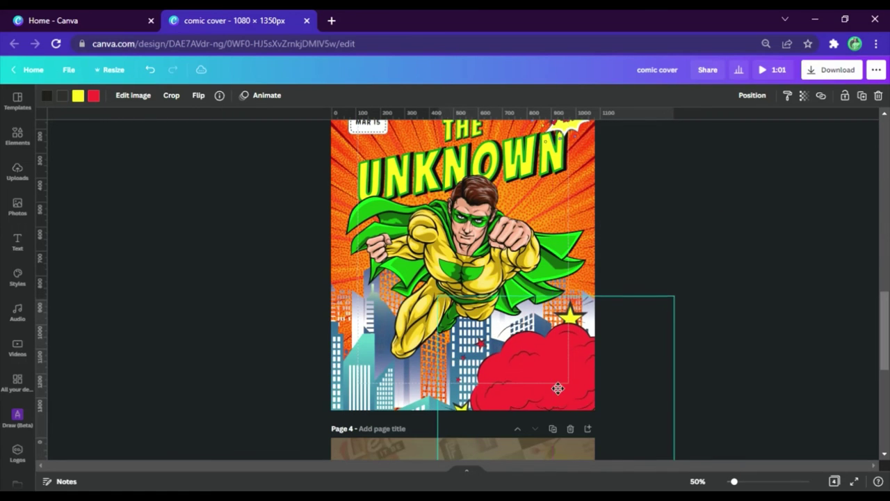
drag(438, 296, 430, 283)
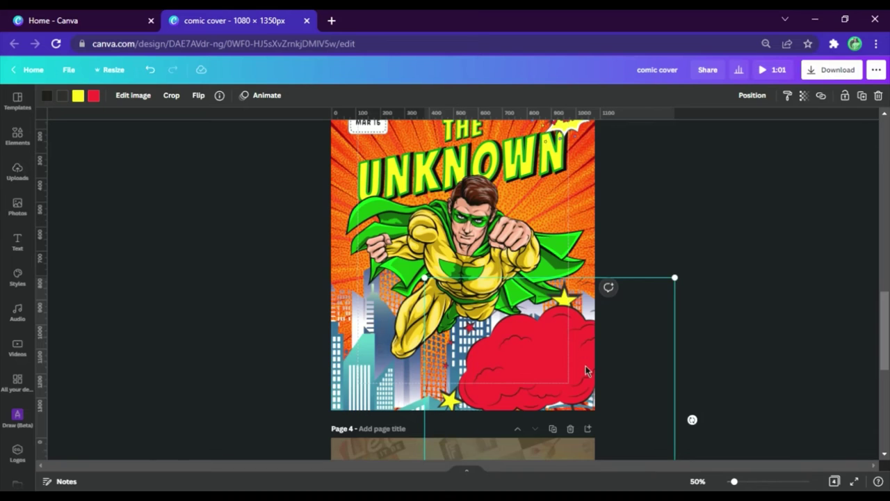
Duplicate the red explosion cloud, rotate the copy and place it in the cover's lower-left corner.
drag(590, 365, 370, 287)
click(664, 237)
click(564, 329)
key(ctrl+d)
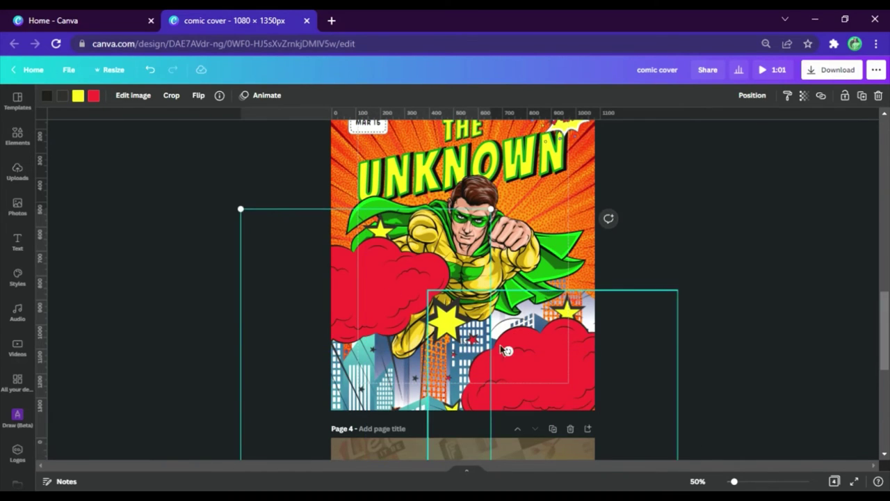
drag(512, 356, 428, 395)
drag(349, 235, 350, 209)
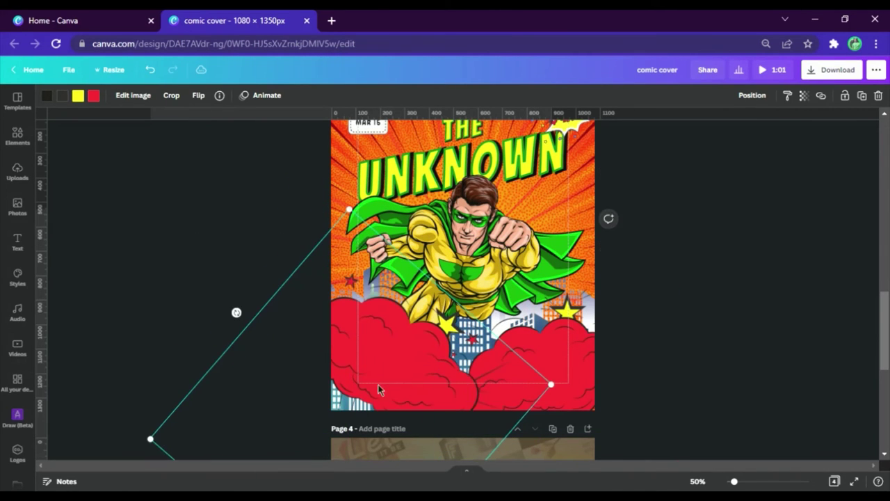
drag(407, 384, 387, 397)
Enlarge the right explosion cloud slightly and fine-tune both clouds so they frame the bottom of the cover.
click(568, 334)
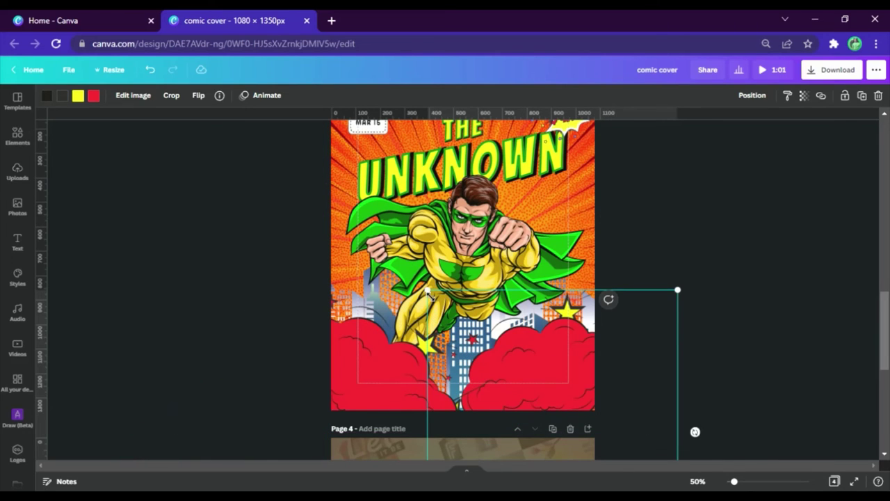
drag(430, 295, 408, 284)
drag(574, 382, 582, 388)
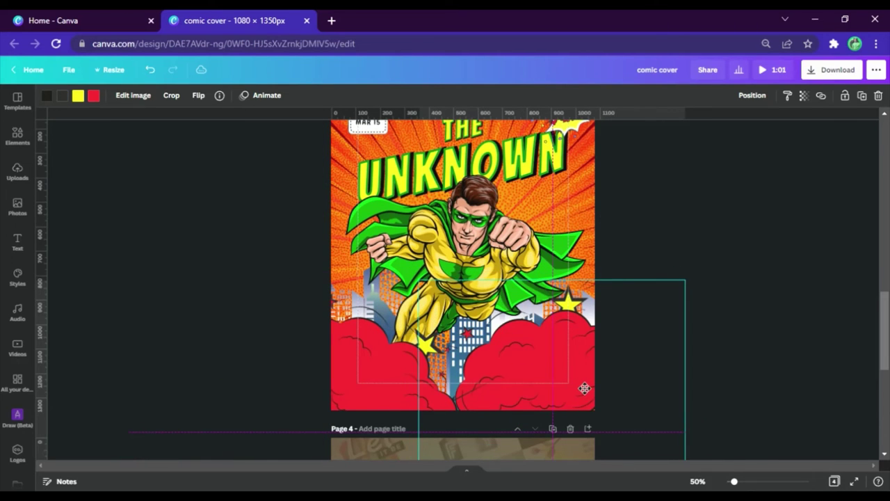
click(391, 380)
drag(334, 243, 337, 247)
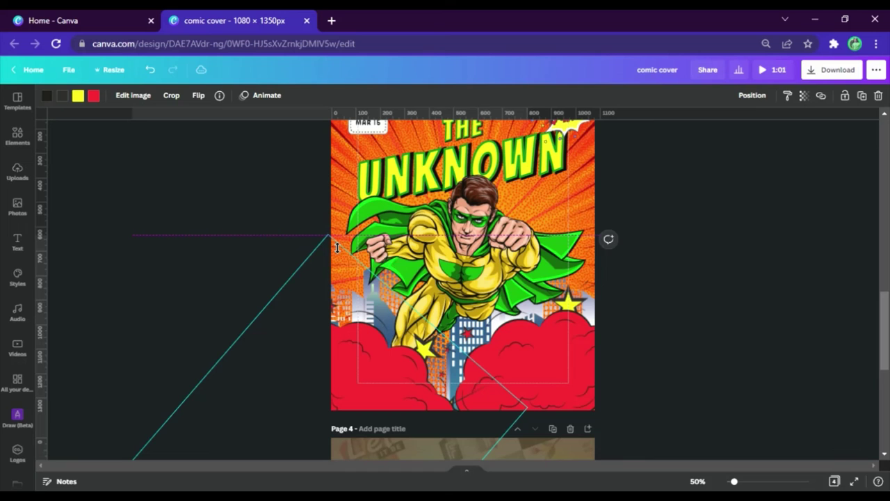
Send the left explosion cloud backward behind the superhero's leg and deselect it.
click(751, 95)
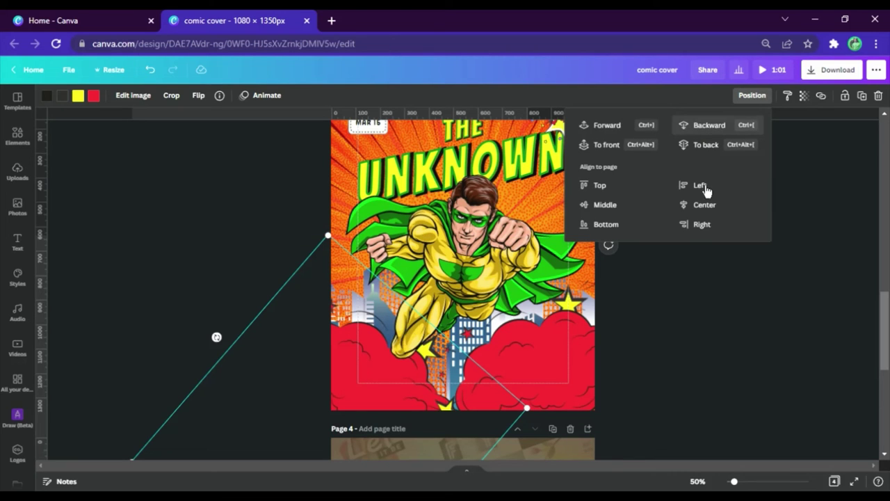
click(804, 334)
click(796, 332)
Copy the bar code from page 2 onto page 3, enlarge it slightly and place it over the left red cloud.
scroll(797, 316, up, 5)
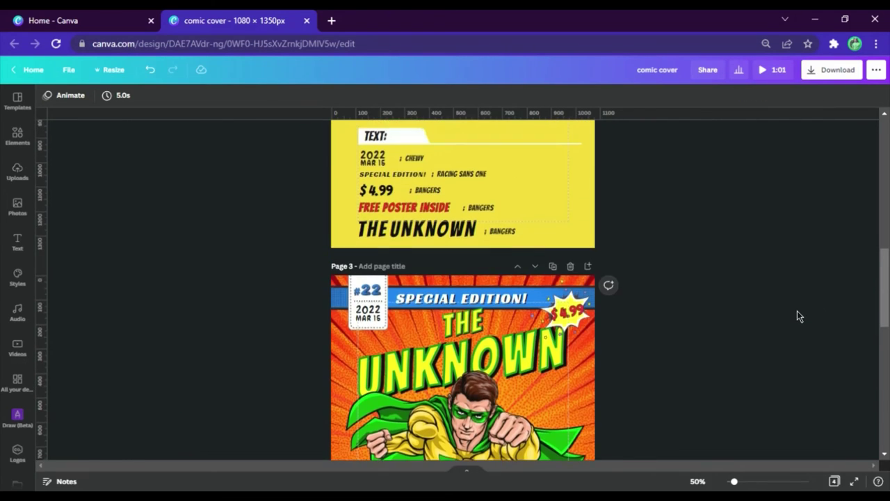
click(398, 277)
key(ctrl+c)
scroll(396, 275, down, 8)
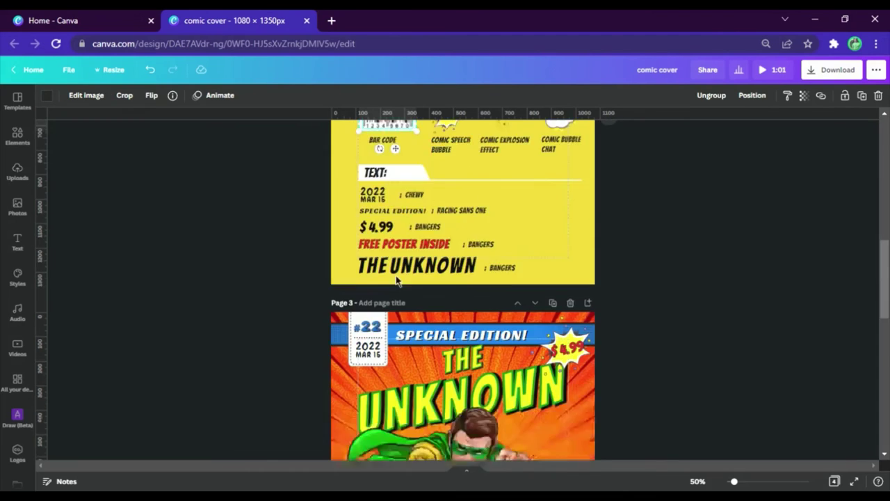
click(399, 253)
key(ctrl+v)
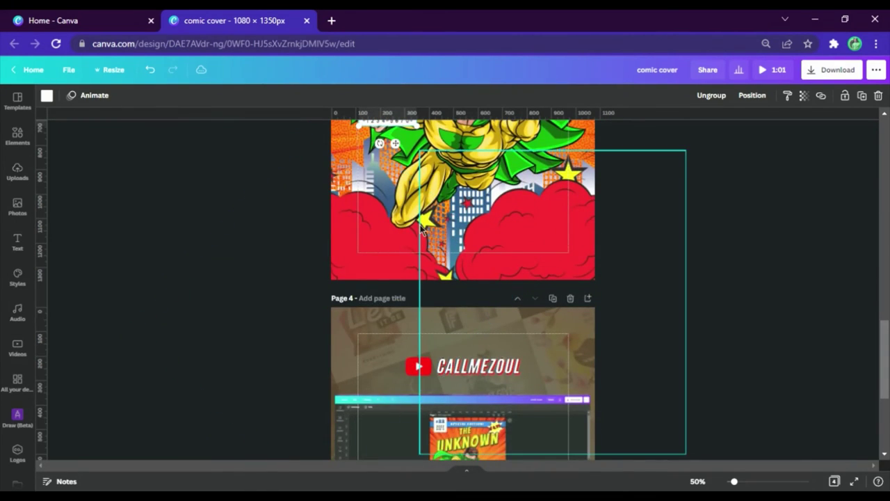
scroll(422, 229, up, 2)
click(390, 244)
drag(404, 254, 411, 399)
click(670, 289)
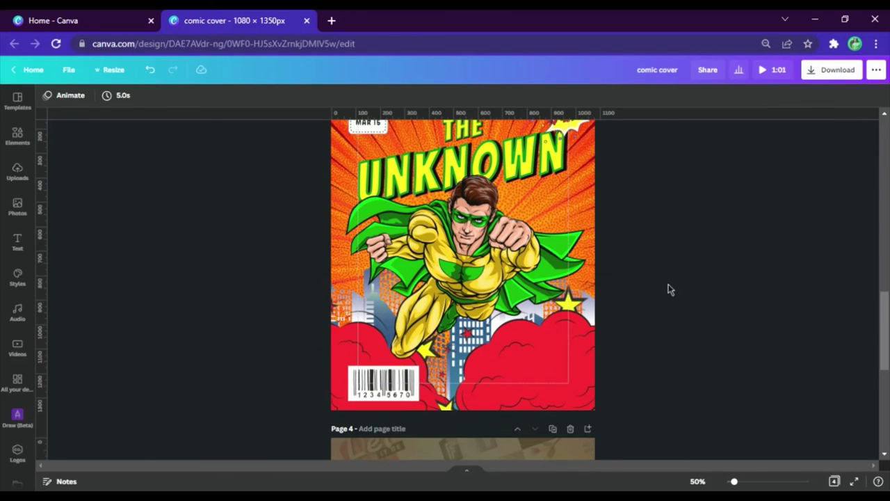
Copy the white comic bubble chat from page 2 onto page 3, enlarge and rotate it, and place it on the right red cloud.
scroll(672, 235, up, 8)
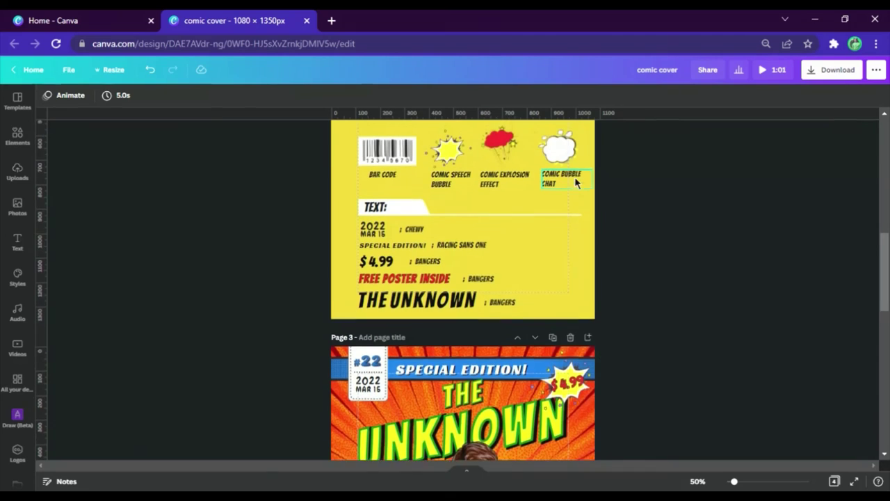
click(575, 210)
scroll(499, 234, down, 4)
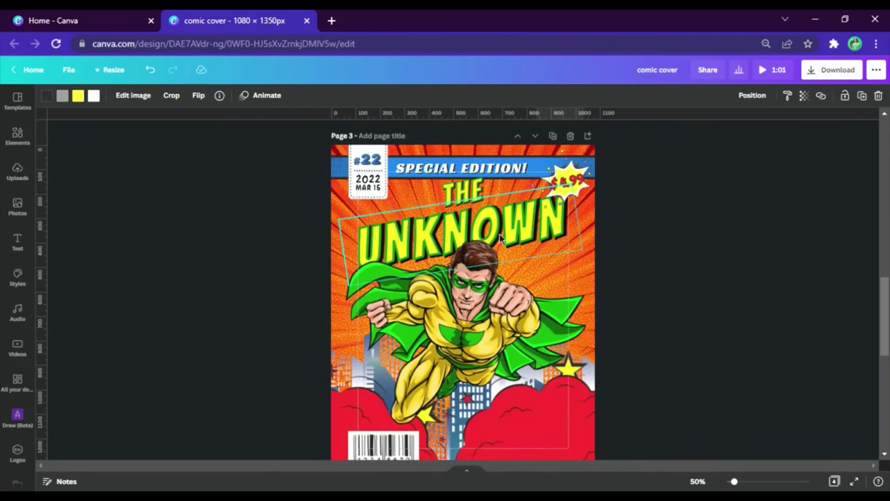
click(536, 413)
key(ctrl+v)
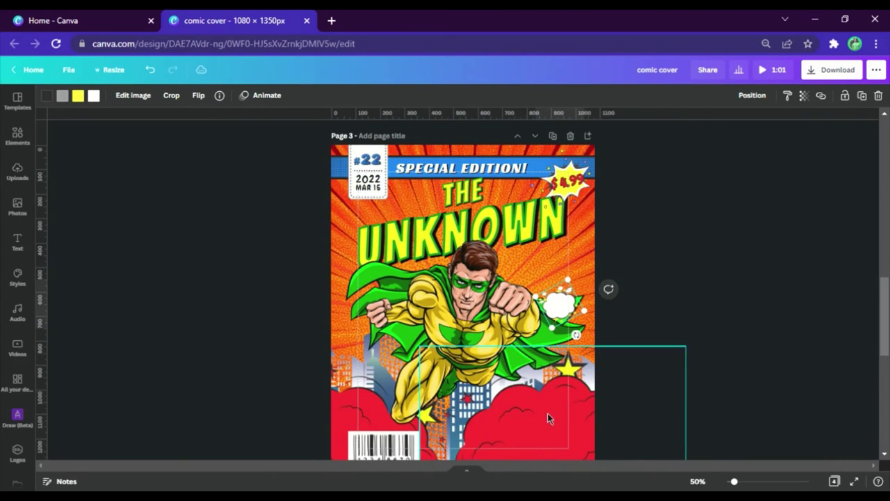
drag(552, 328, 533, 385)
drag(549, 350, 549, 423)
scroll(562, 397, down, 1)
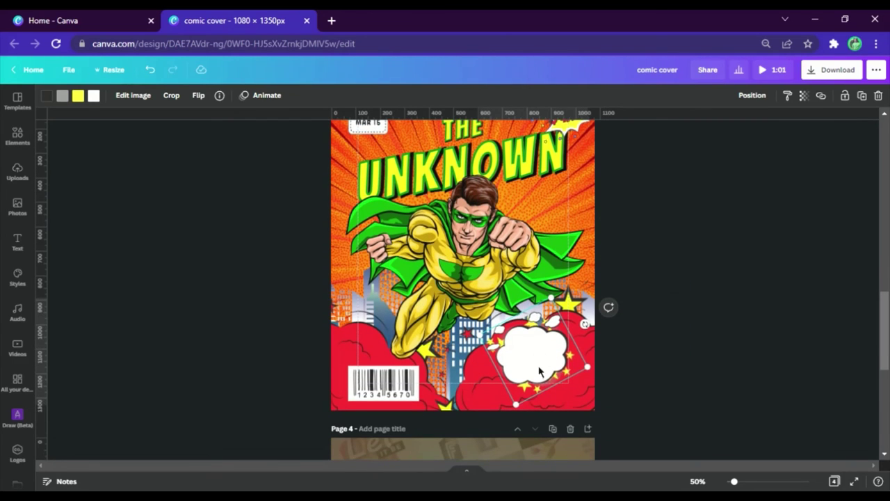
drag(544, 361, 550, 374)
click(678, 208)
Copy the "FREE POSTER INSIDE" text from page 2 to page 3, wrap it to two lines and move it over the white bubble.
scroll(676, 211, up, 4)
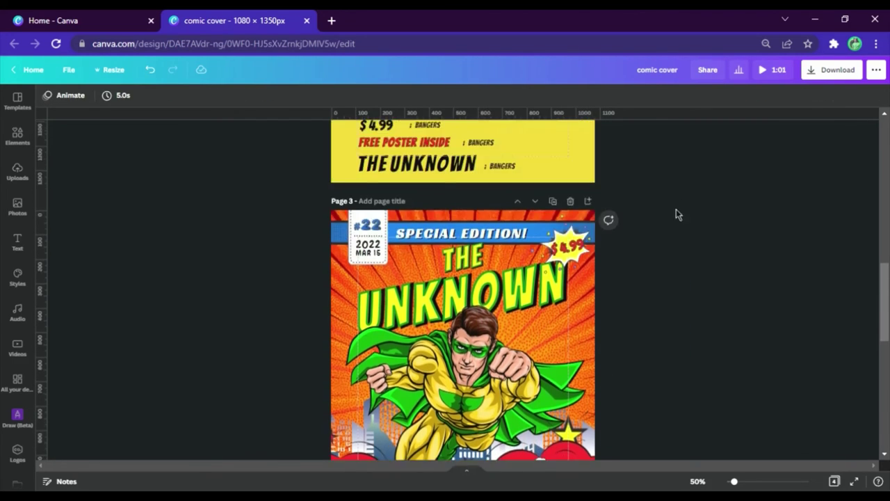
click(415, 277)
scroll(417, 271, down, 6)
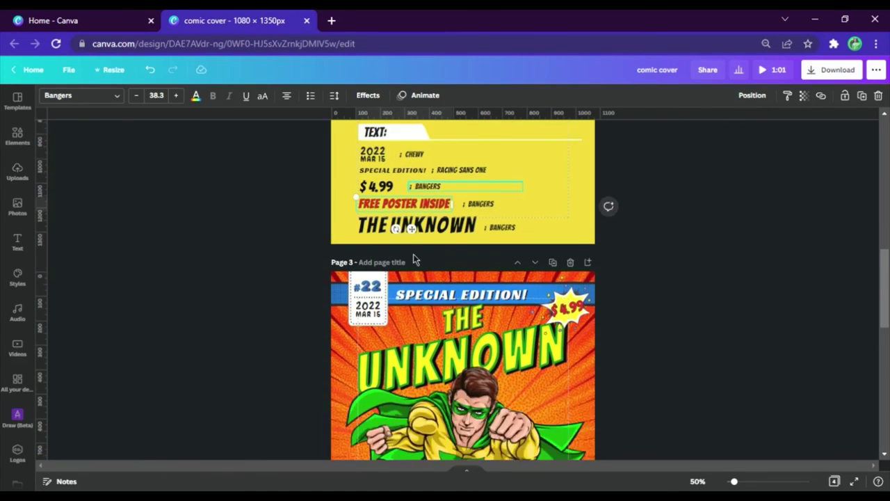
click(531, 238)
key(ctrl+v)
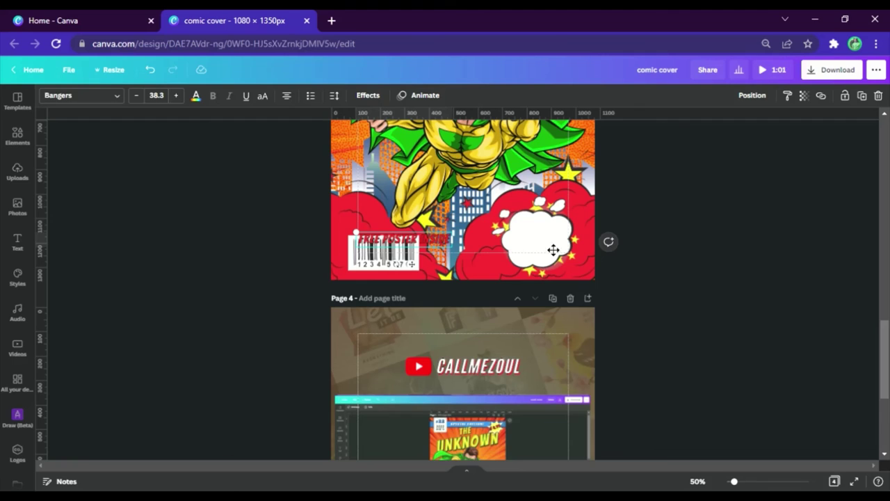
mouse_move(552, 250)
mouse_down()
mouse_move(546, 254)
mouse_move(545, 240)
mouse_move(556, 261)
mouse_up()
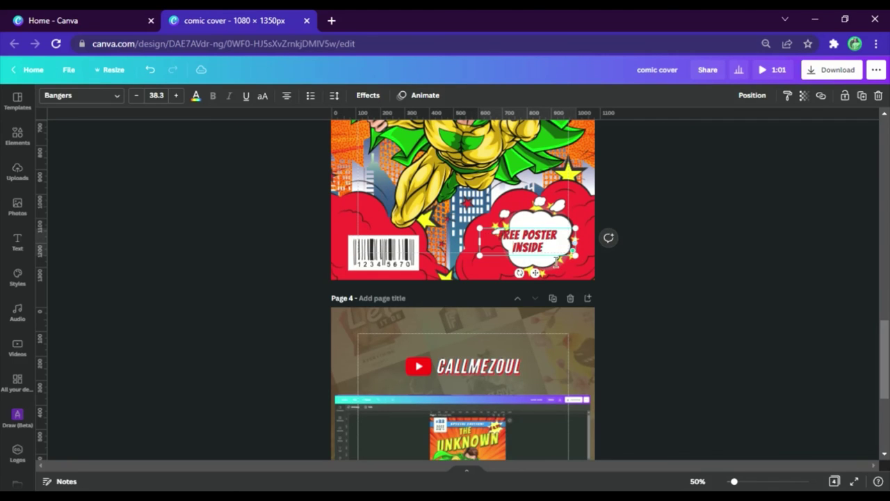
Break "FREE POSTER INSIDE" into three lines, one word each, and center it inside the white bubble.
click(698, 481)
click(691, 311)
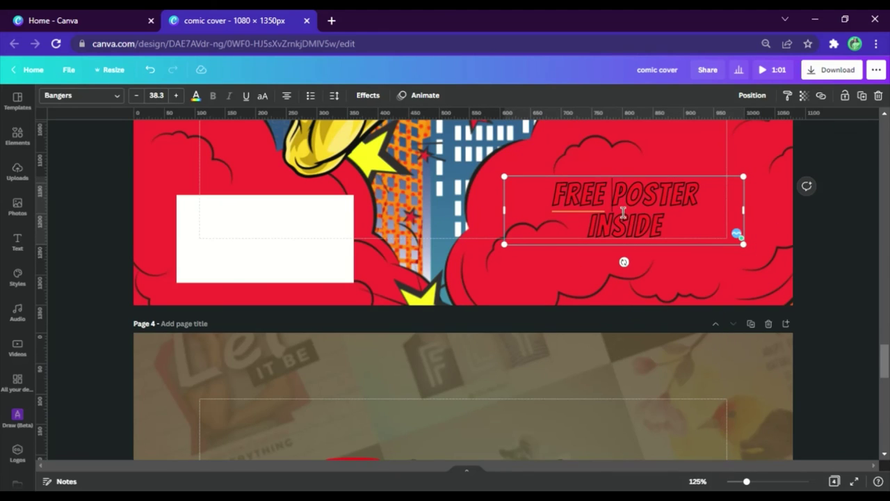
key(BackSpace)
key(Return)
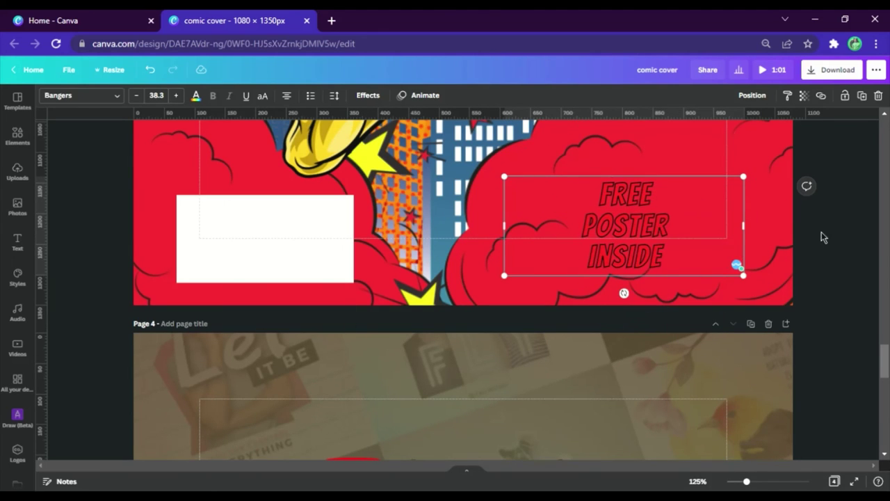
click(822, 231)
drag(666, 235, 684, 218)
scroll(776, 238, up, 1)
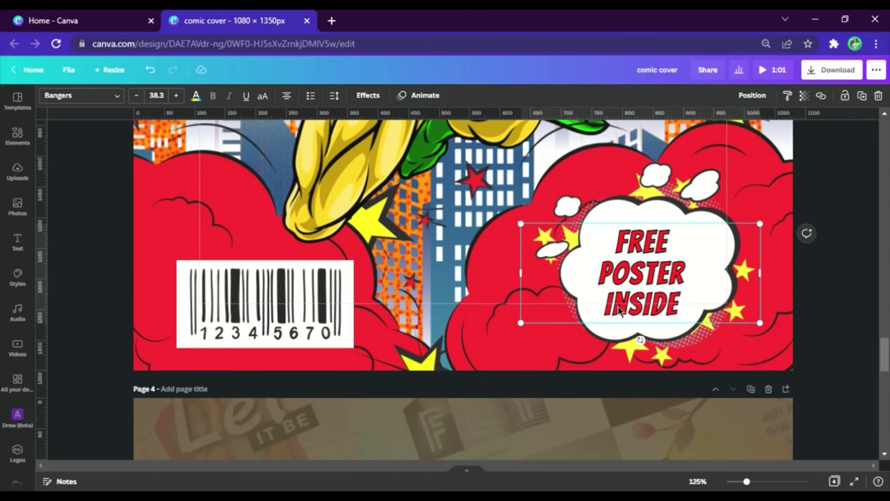
Tilt the "FREE POSTER INSIDE" text counterclockwise and enlarge it to about size 42.6 inside the bubble.
drag(640, 340, 659, 345)
drag(752, 206, 784, 194)
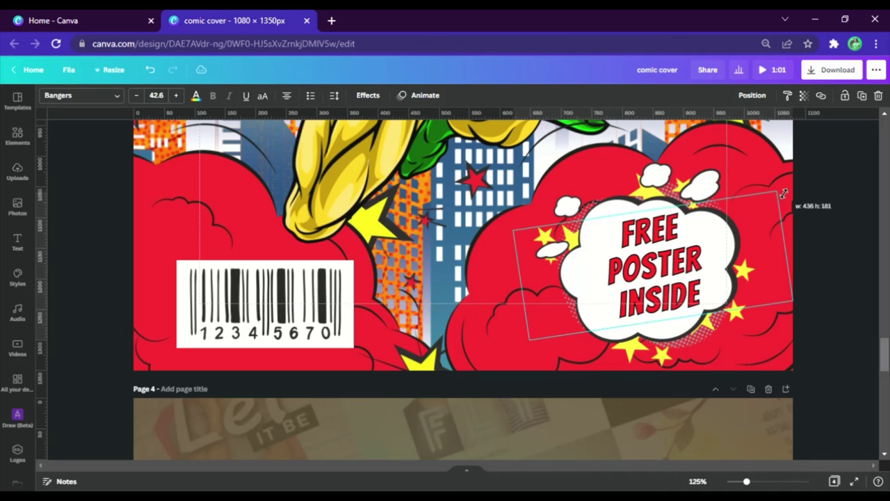
click(697, 481)
click(688, 349)
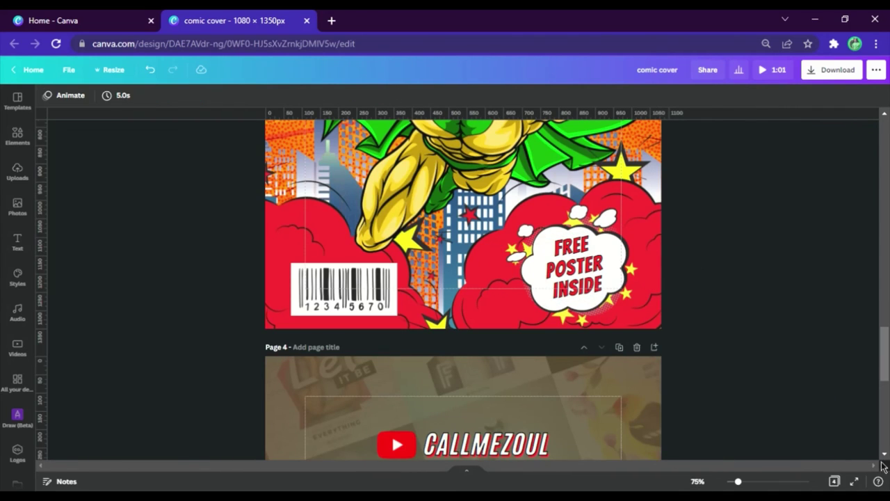
click(709, 482)
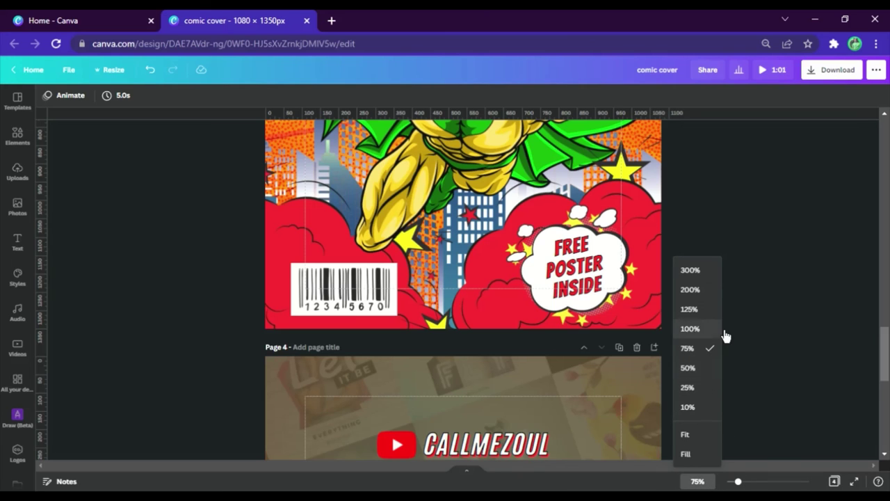
scroll(768, 278, up, 3)
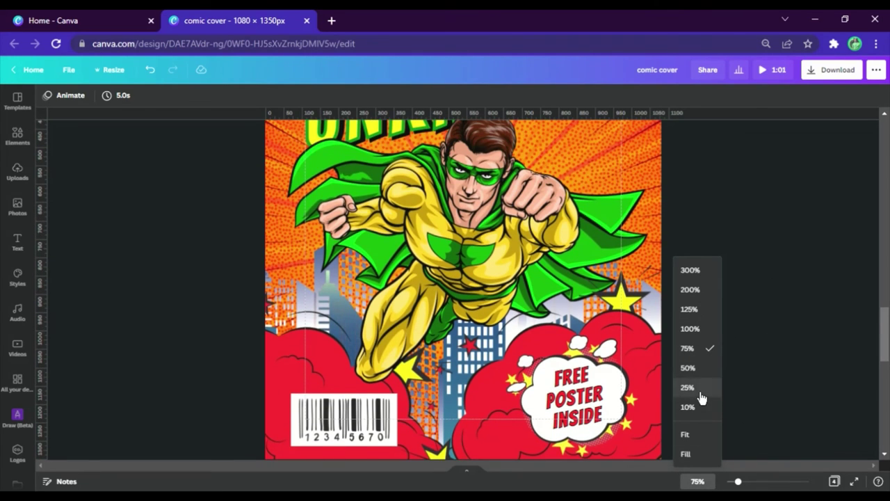
click(689, 367)
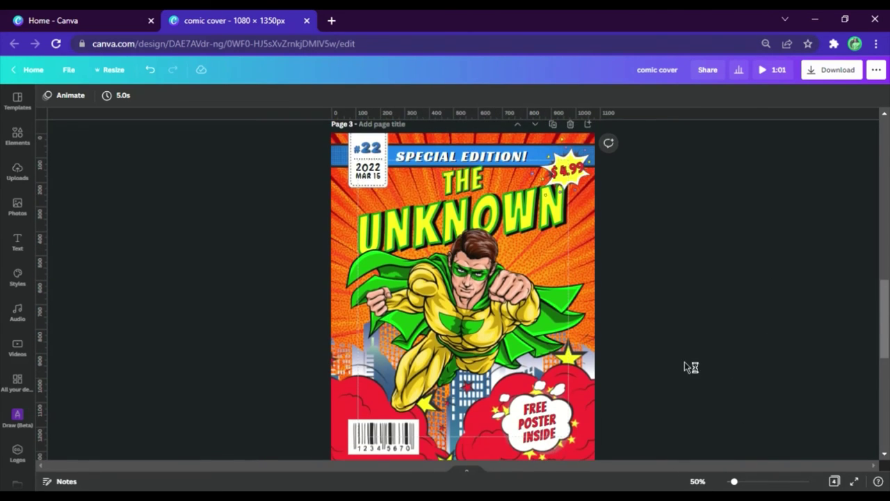